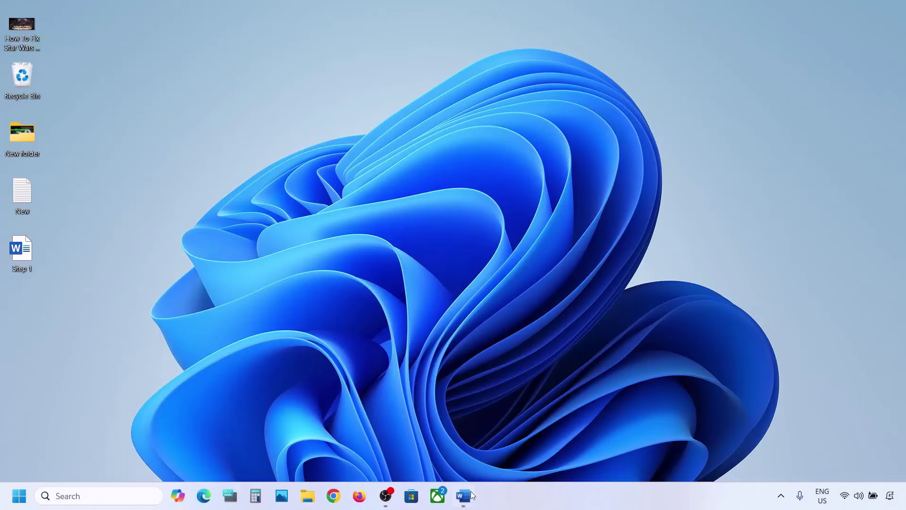
Select the Step 1 App Readiness heading in the Word notes and search the system for 'services'
left_click(463, 495)
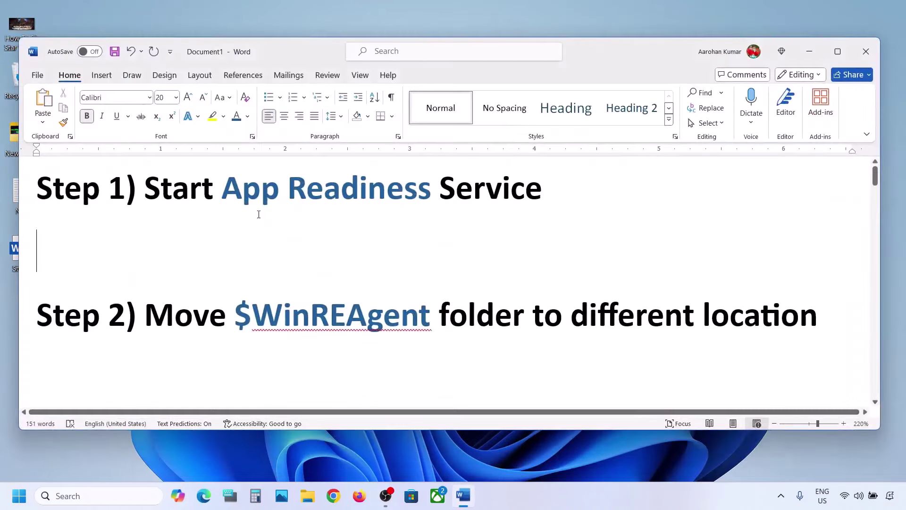
left_click_drag(347, 189, 459, 186)
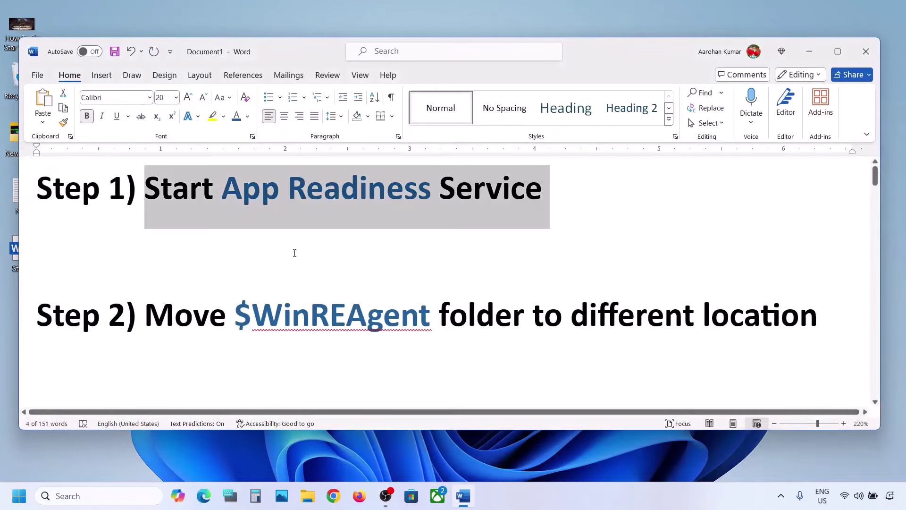
left_click(70, 490)
type("services")
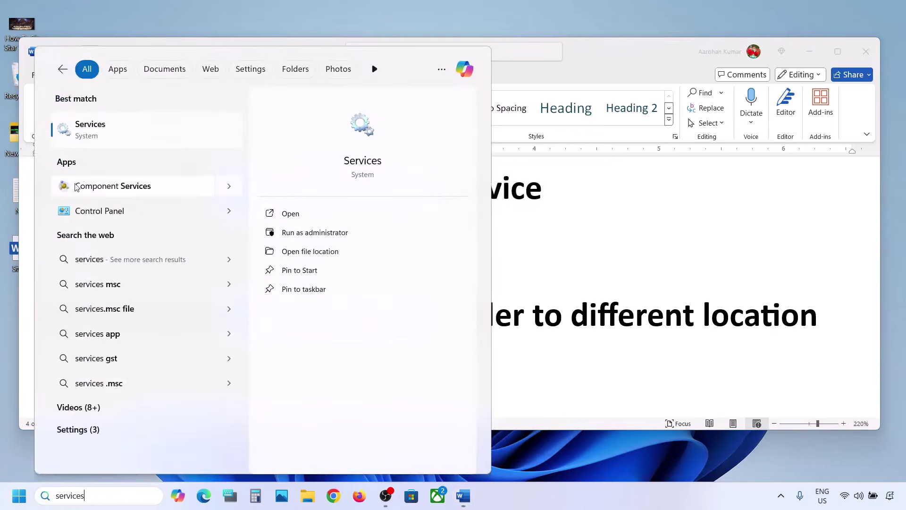
Start the App Readiness service with Automatic startup type, then return to the Word notes
left_click(111, 136)
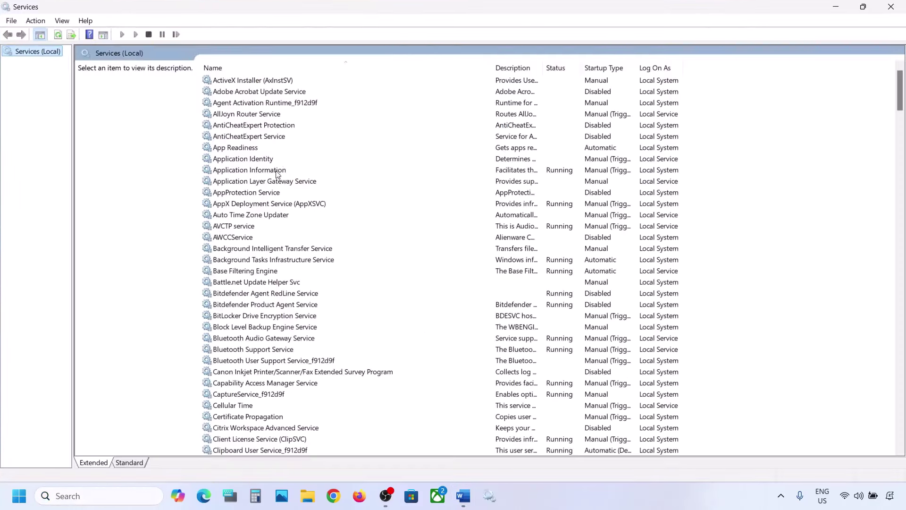
left_click(258, 148)
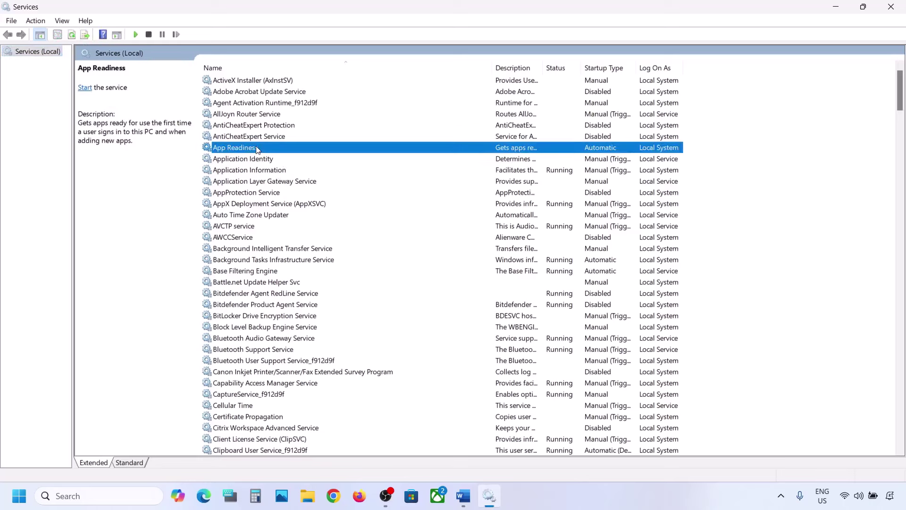
double_click(281, 150)
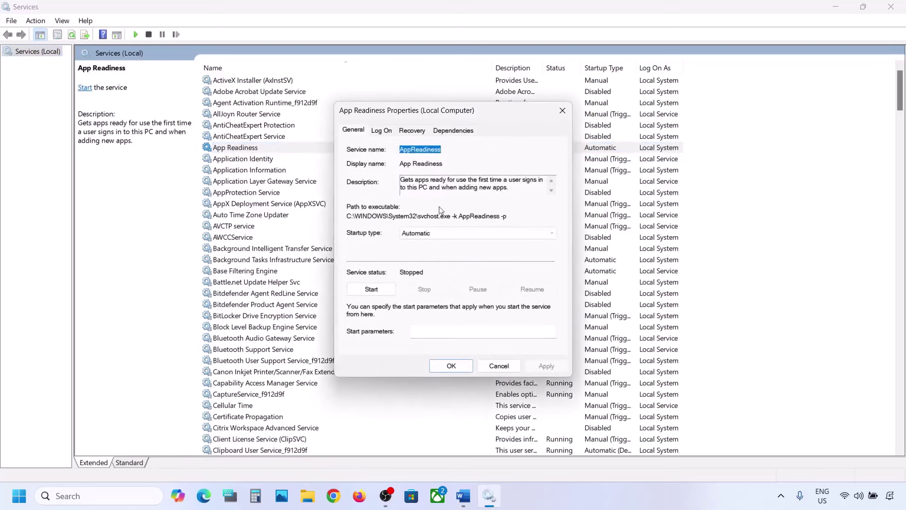
left_click(422, 236)
left_click(431, 255)
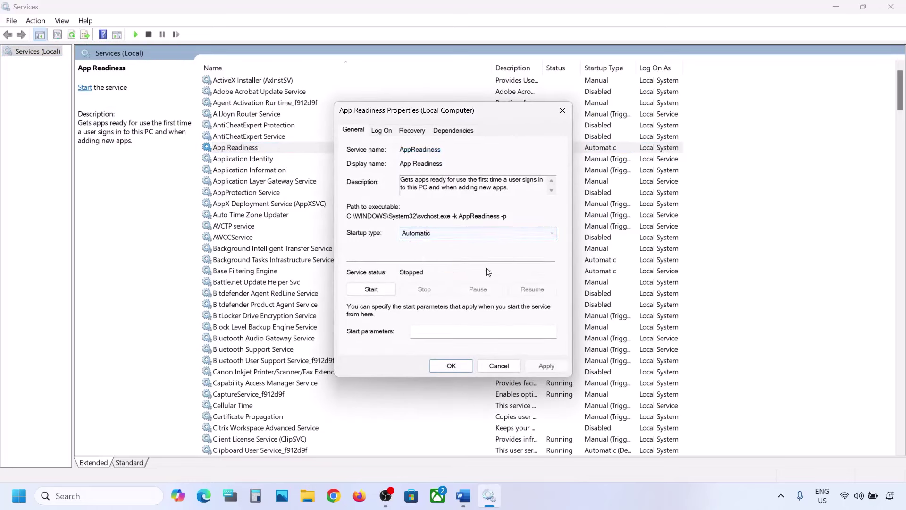
left_click(546, 365)
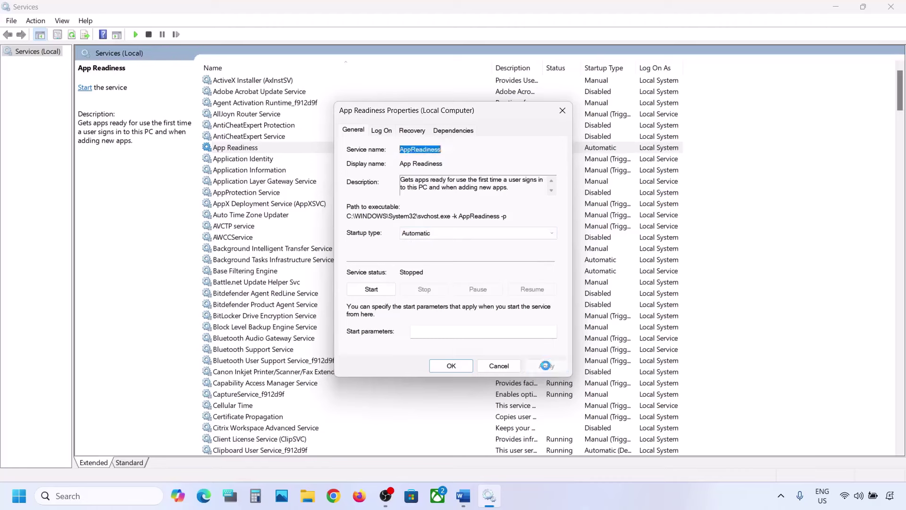
left_click(372, 290)
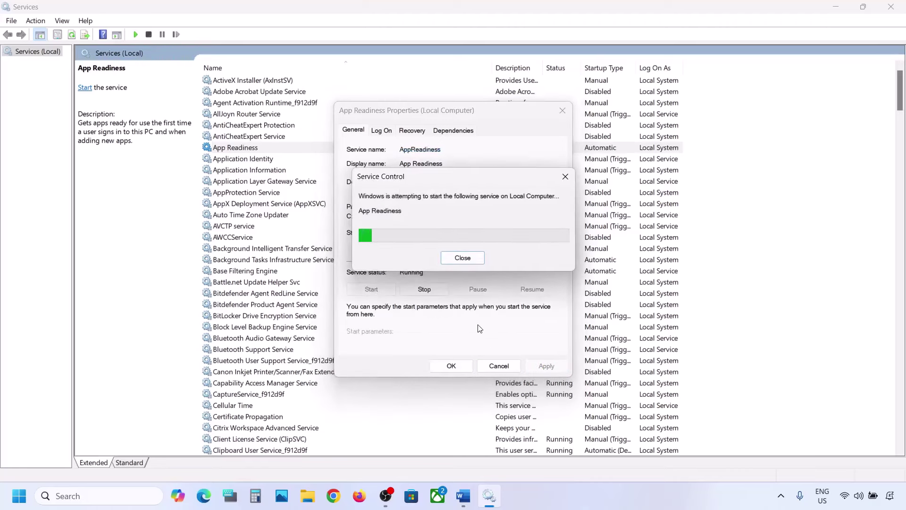
left_click(451, 366)
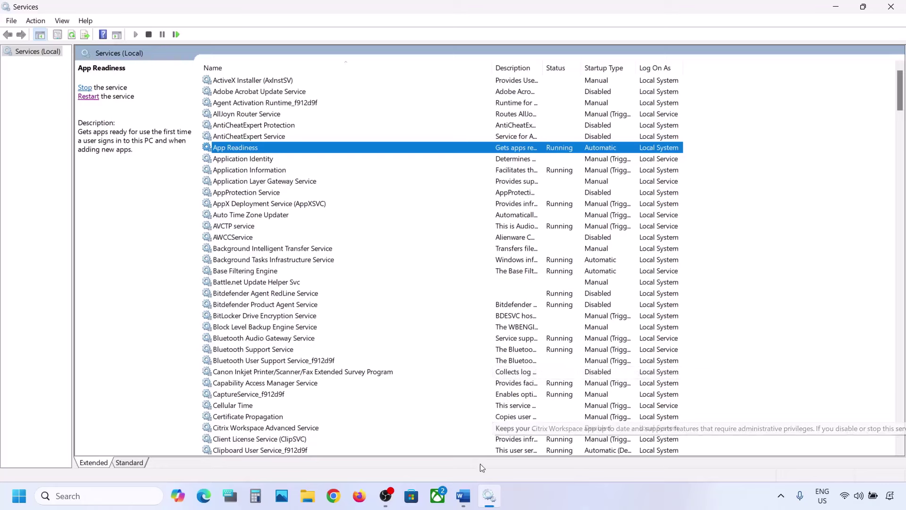
left_click(463, 496)
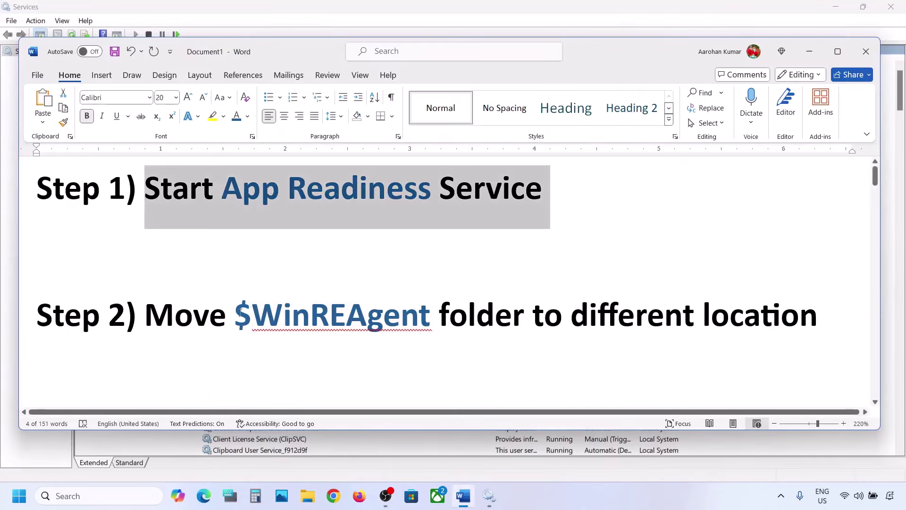
Select $WinREAgent in the Step 2 heading and open the OS (C:) drive in File Explorer
left_click_drag(240, 313, 437, 316)
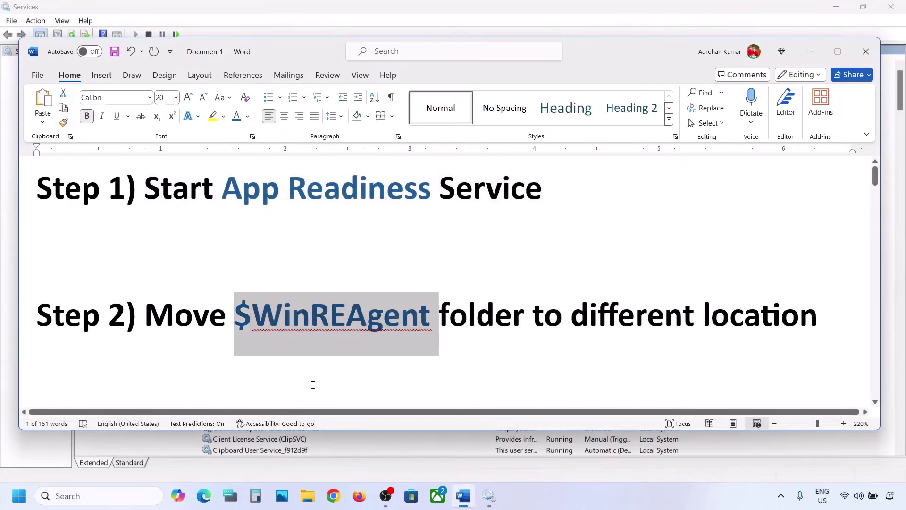
left_click(307, 496)
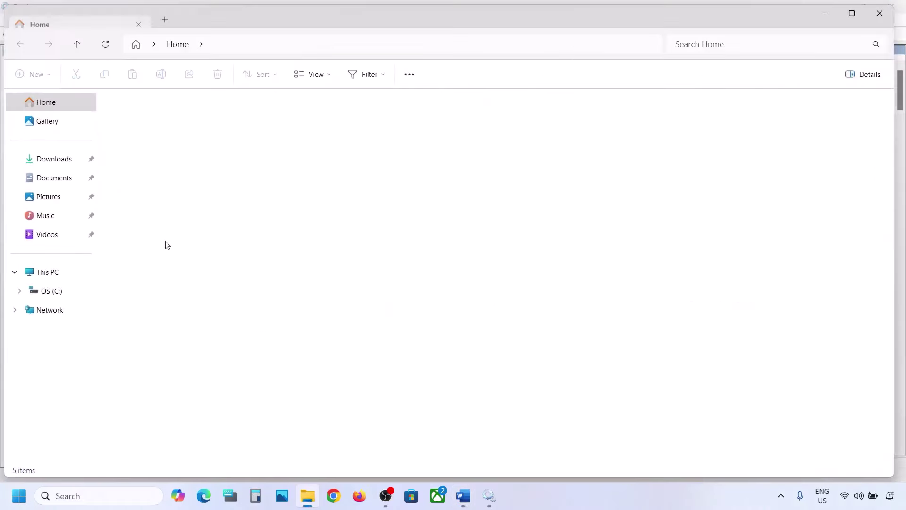
left_click(65, 272)
left_click(183, 133)
double_click(183, 133)
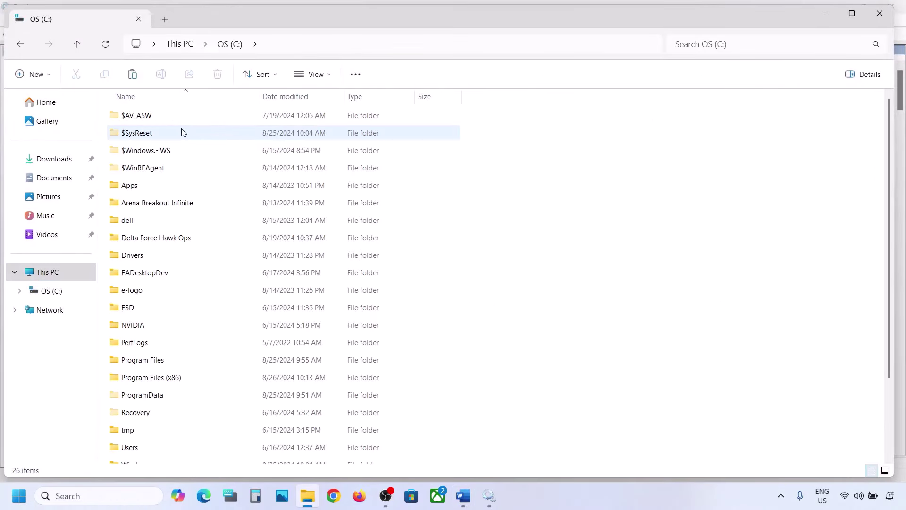
Show hidden items and copy the $WinREAgent folder
left_click(154, 171)
mouse_move(161, 171)
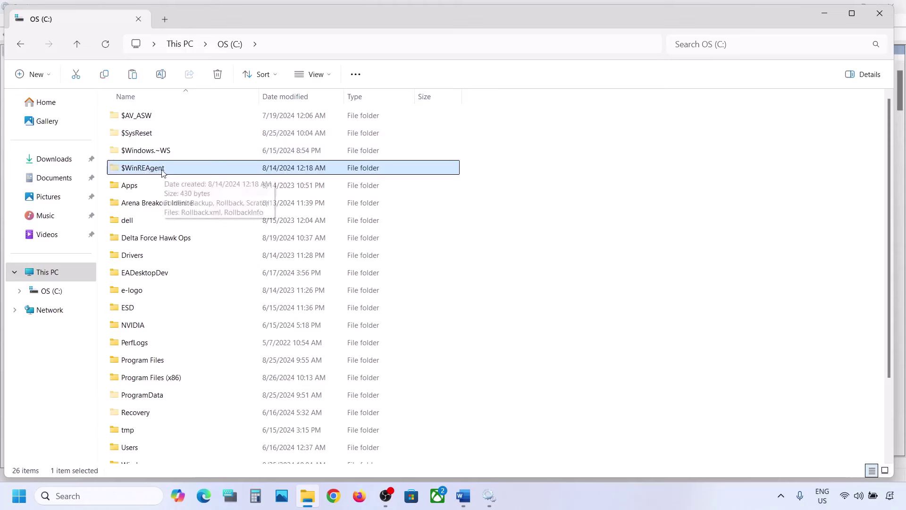
left_click(312, 74)
mouse_move(332, 297)
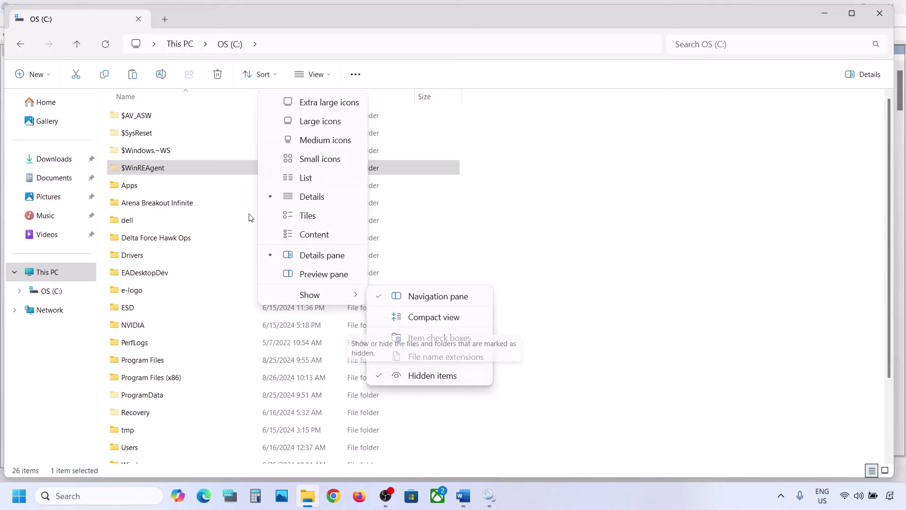
left_click(148, 170)
mouse_move(171, 170)
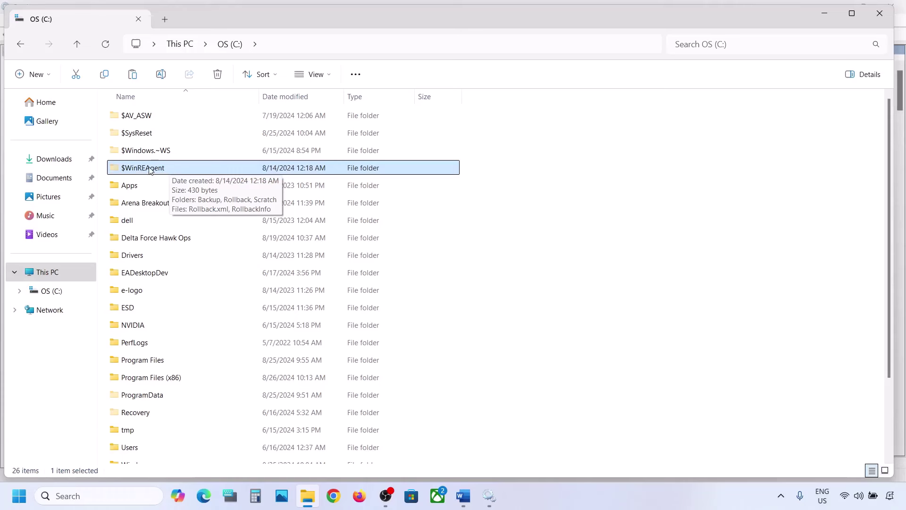
right_click(150, 170)
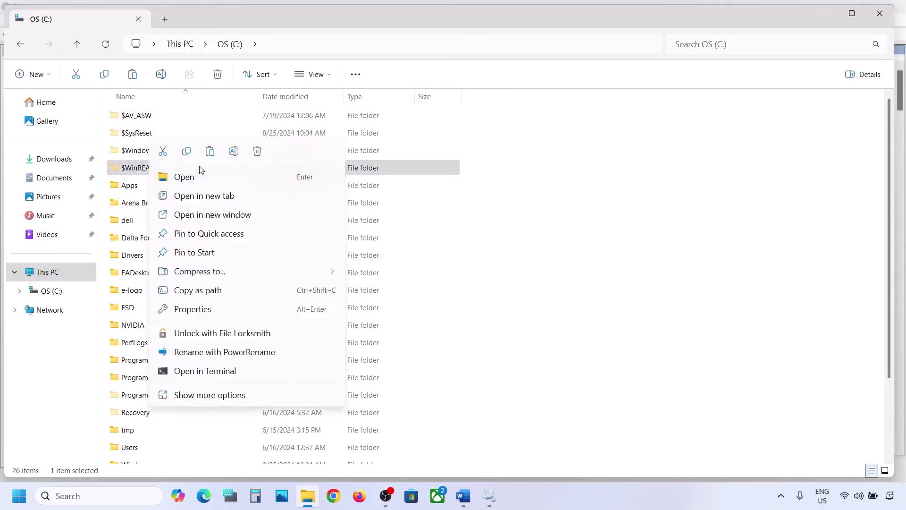
left_click(187, 152)
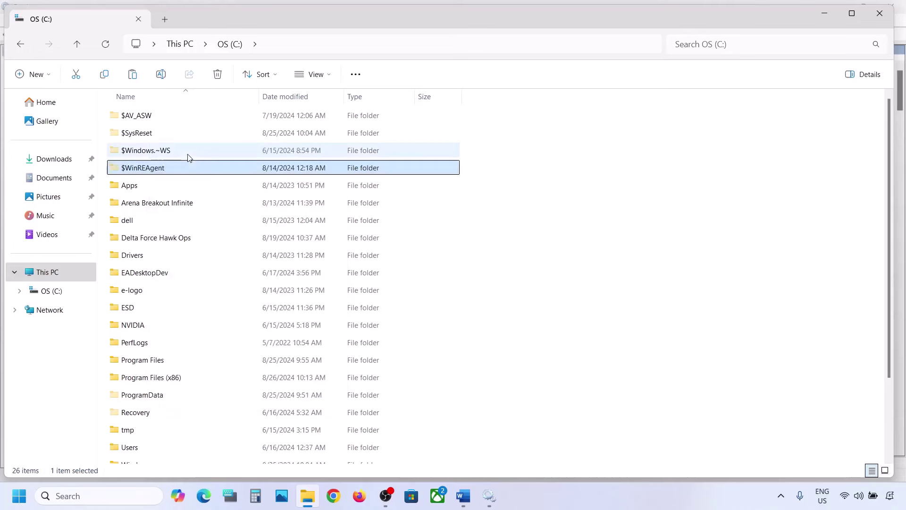
Paste a copy of $WinREAgent onto the desktop and delete the original from C:
key("super+d")
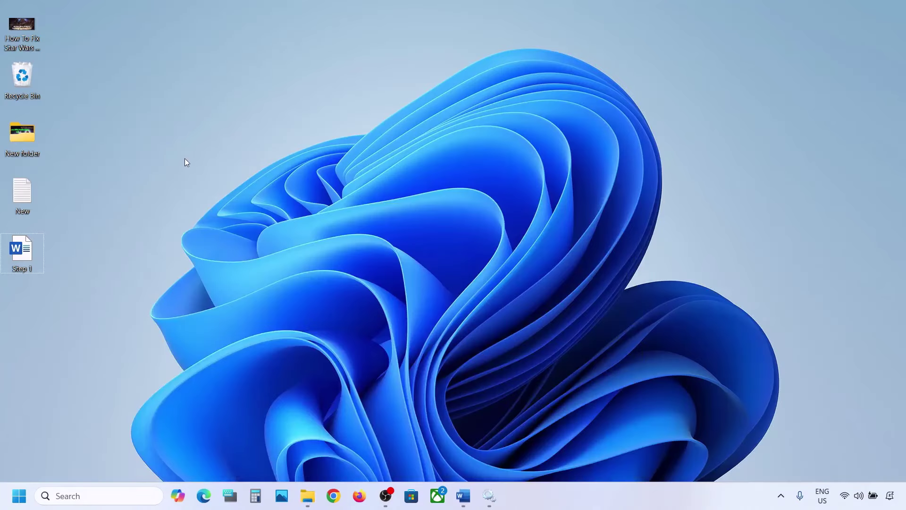
key("ctrl+v")
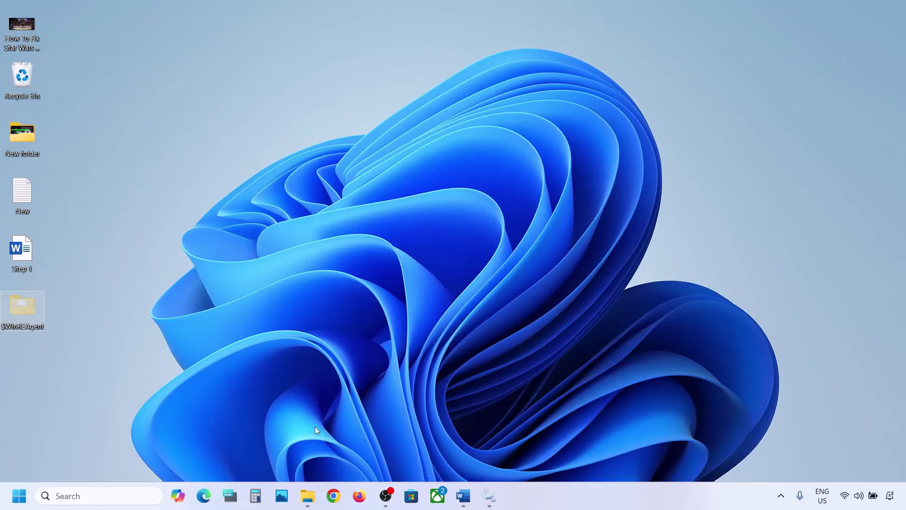
left_click(307, 496)
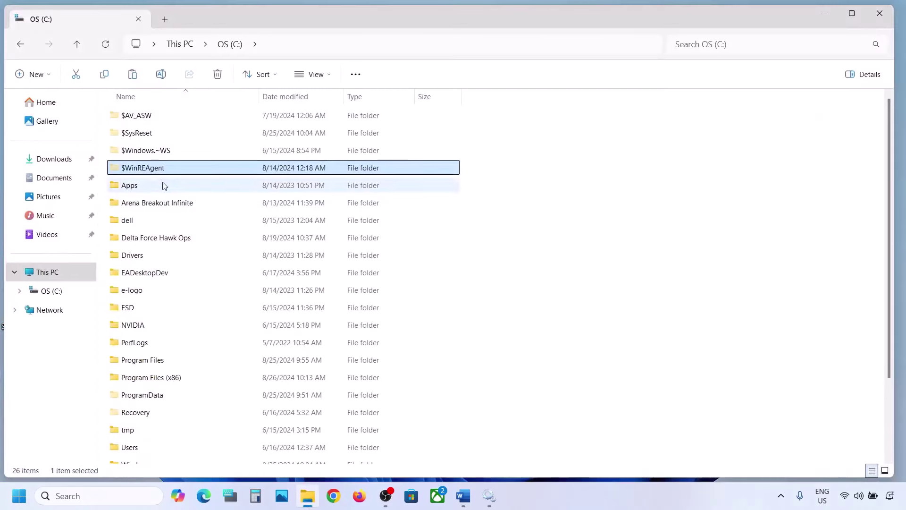
right_click(157, 168)
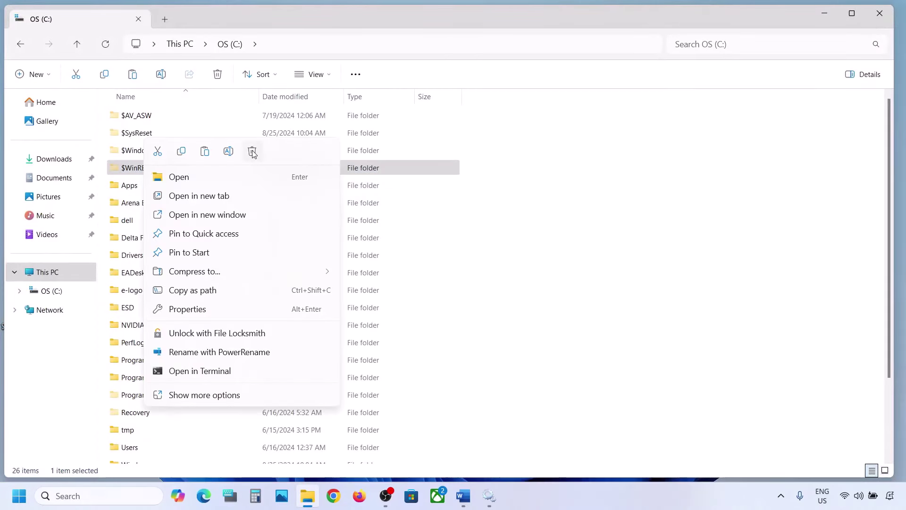
left_click(252, 152)
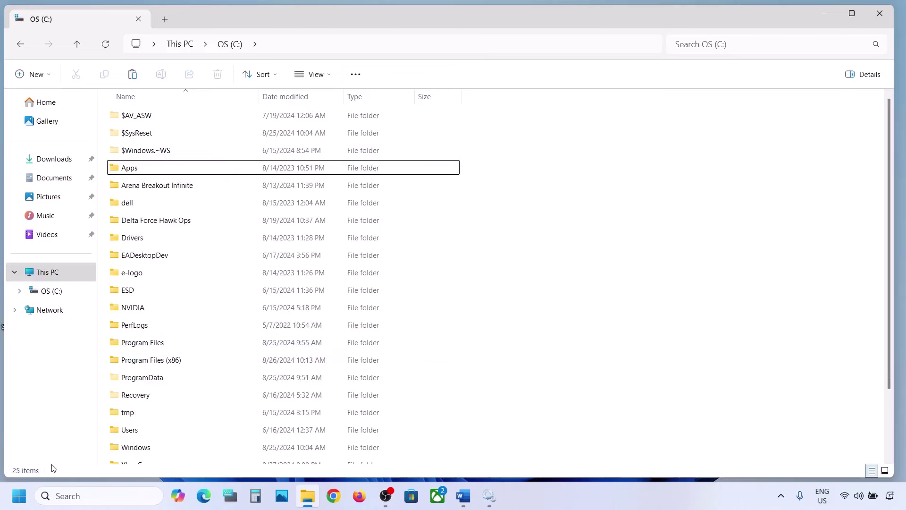
Open Windows Update in Settings, then restore File Explorer and return to the desktop
key("super+i")
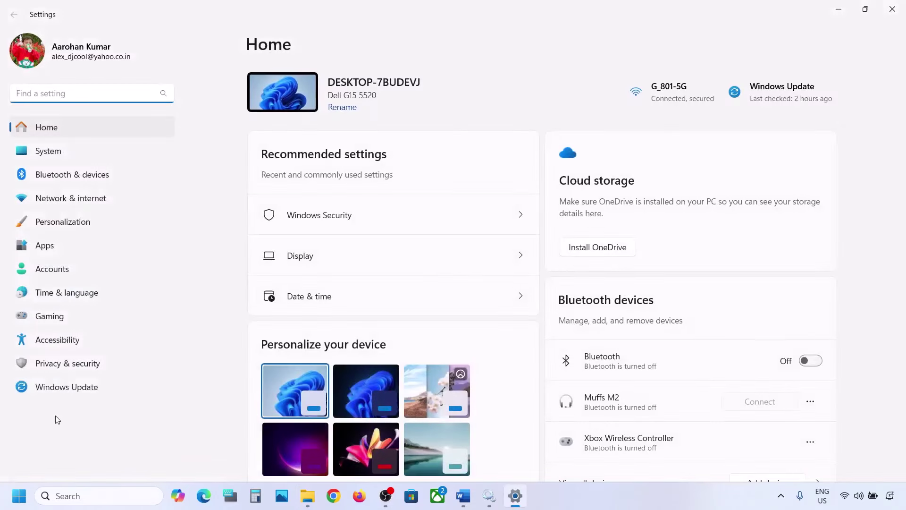
left_click(66, 387)
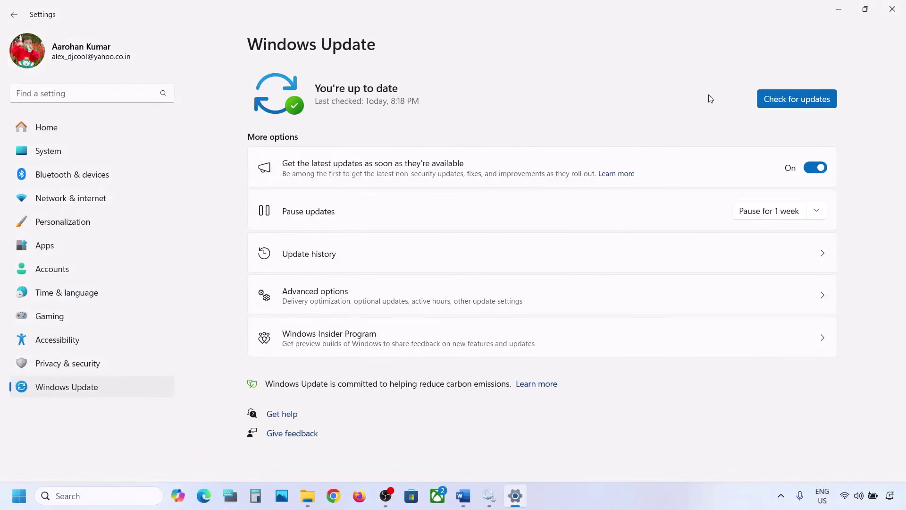
left_click(839, 8)
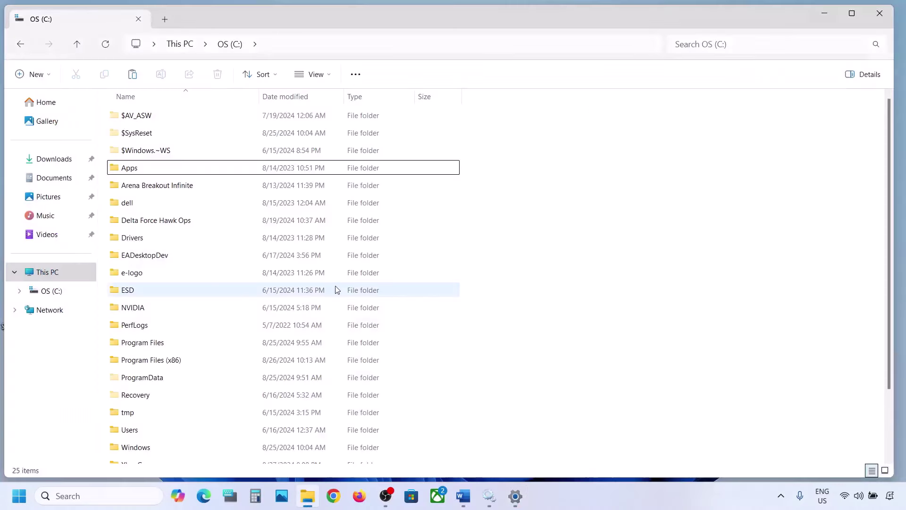
double_click(823, 14)
key("super+d")
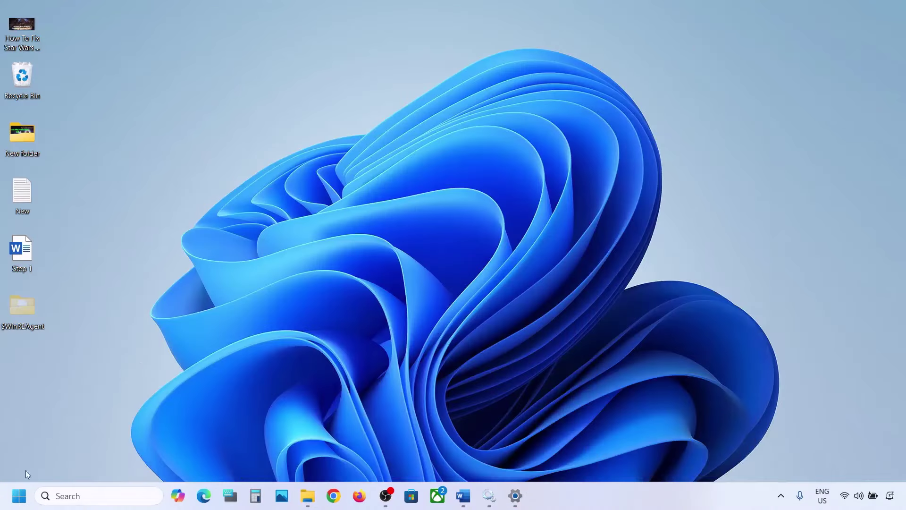
key("super")
Move $WinREAgent from the desktop back into OS (C:), which now lists 26 items
left_click(342, 456)
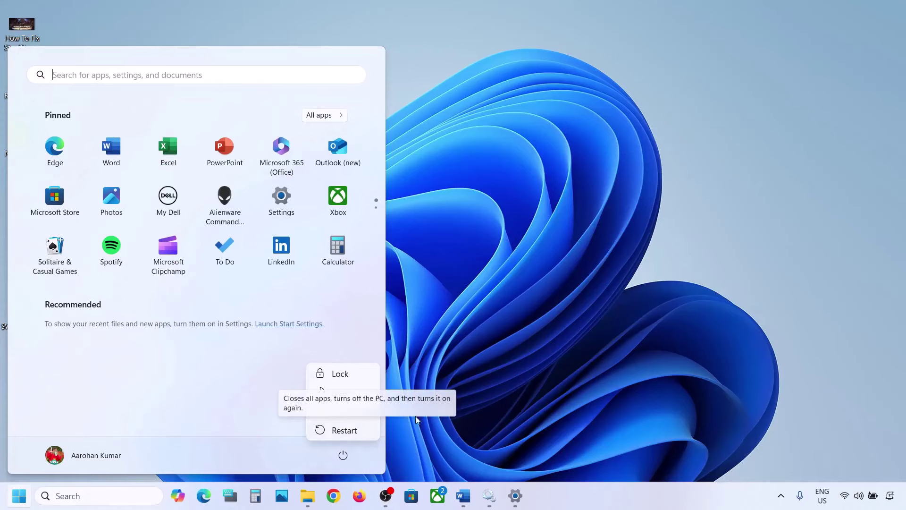
left_click(496, 348)
left_click(497, 347)
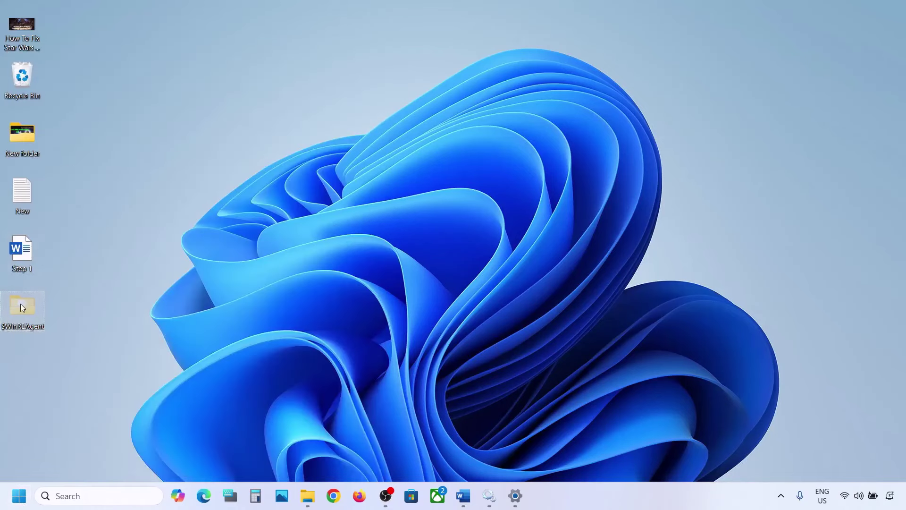
right_click(21, 307)
left_click(38, 318)
left_click(314, 505)
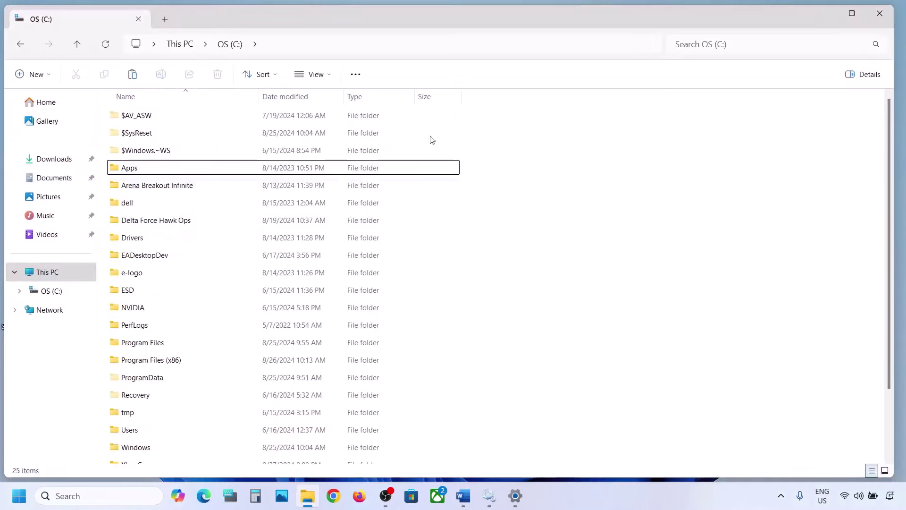
key("ctrl+v")
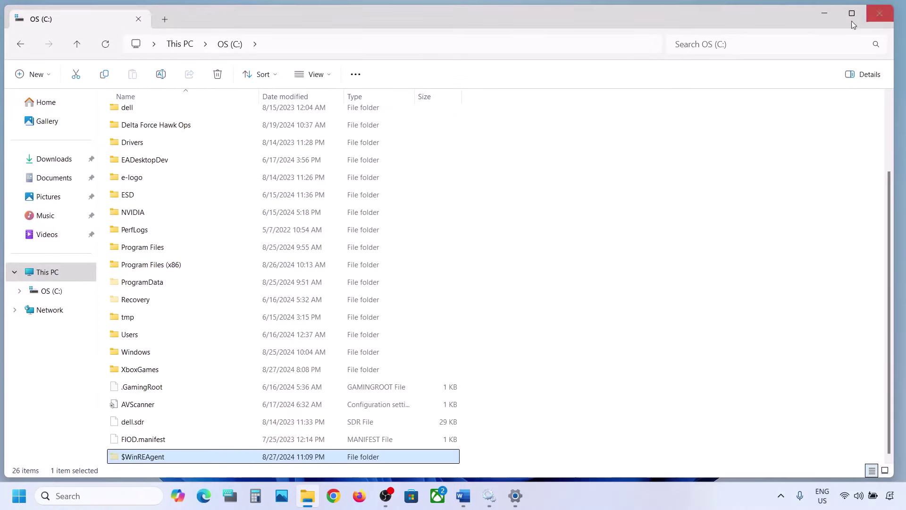
left_click(815, 19)
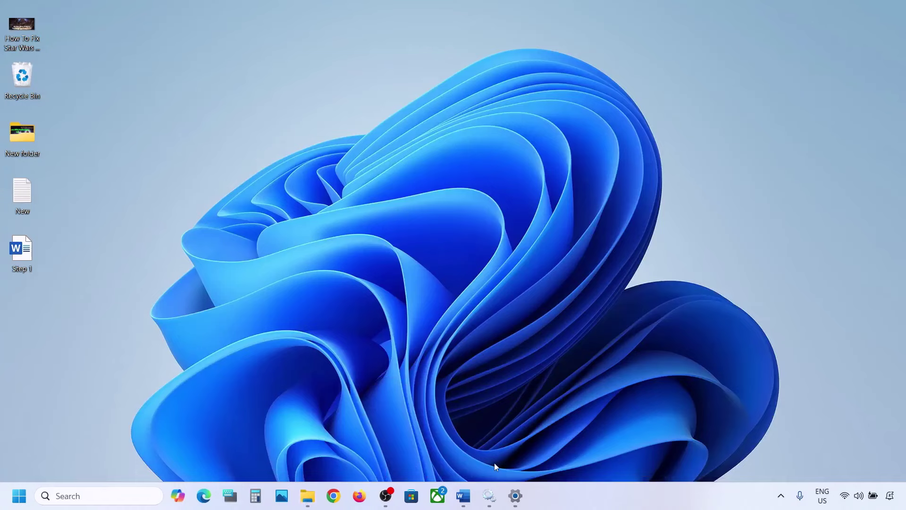
Scroll the Word notes to Step 3 and select the Run Update Troubleshooter heading
left_click(463, 496)
scroll(288, 277, "down", 3)
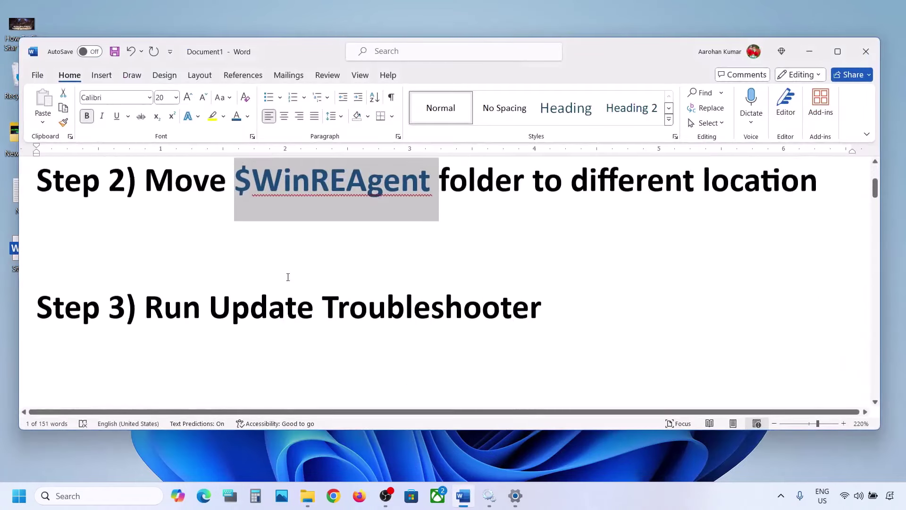
scroll(287, 277, "down", 1)
left_click_drag(166, 266, 522, 249)
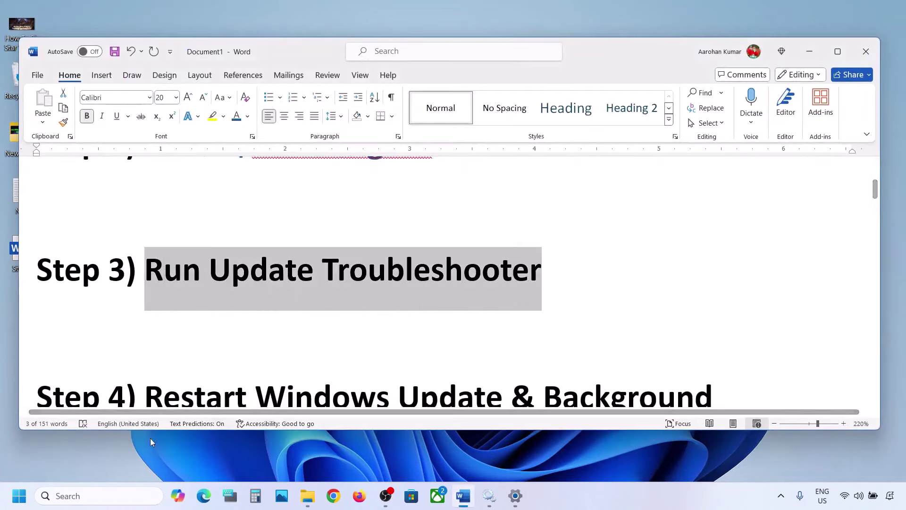
Run the Windows Update troubleshooter from System > Troubleshoot > Other troubleshooters
left_click(21, 500)
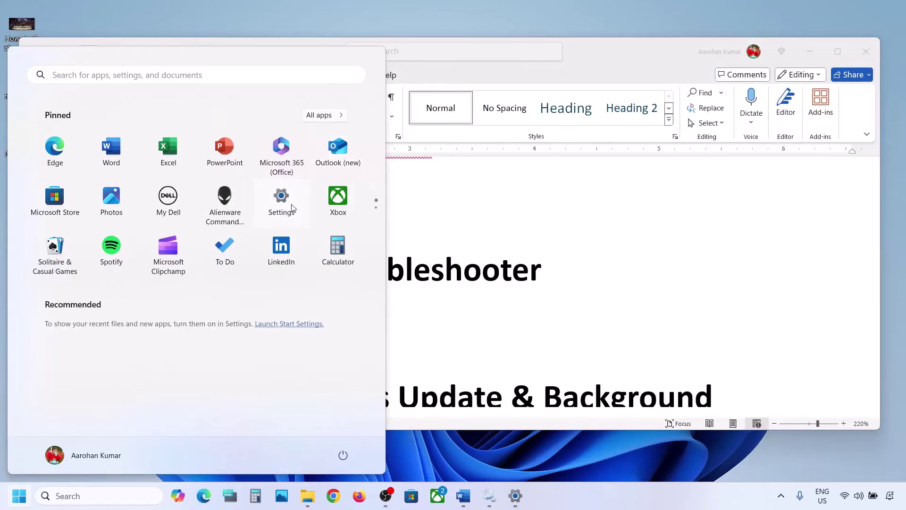
left_click(289, 202)
left_click(83, 152)
scroll(340, 228, "down", 5)
left_click(316, 343)
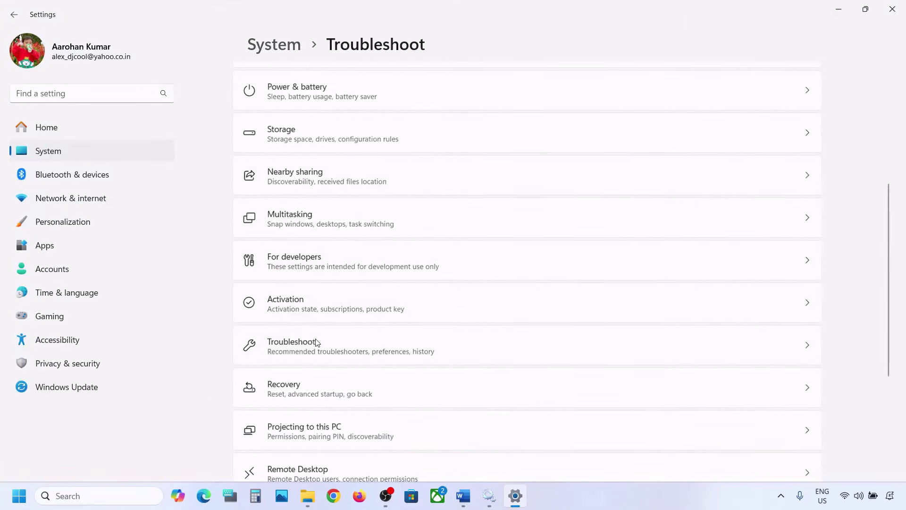
left_click(324, 200)
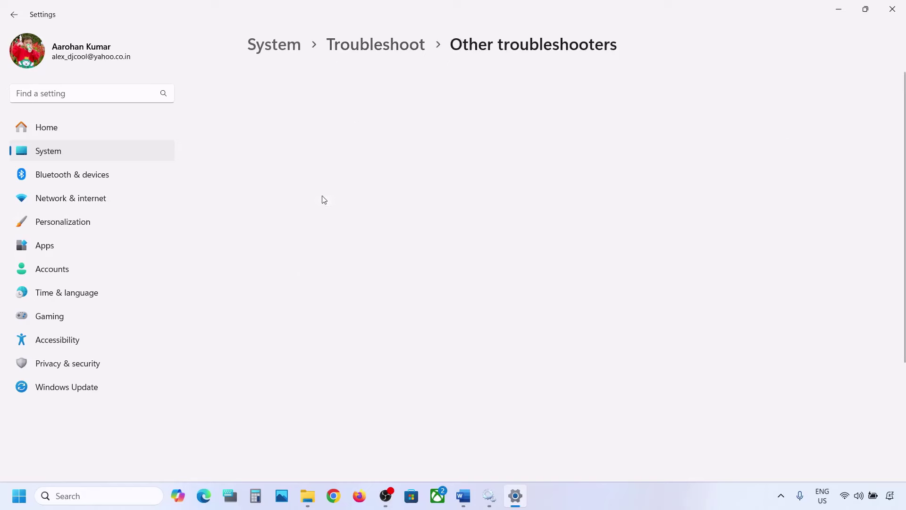
scroll(324, 200, "down", 1)
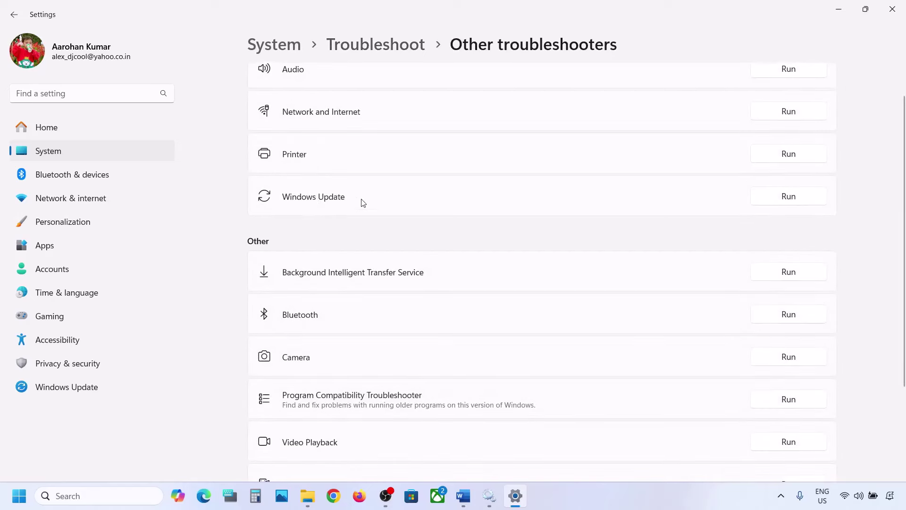
left_click(789, 203)
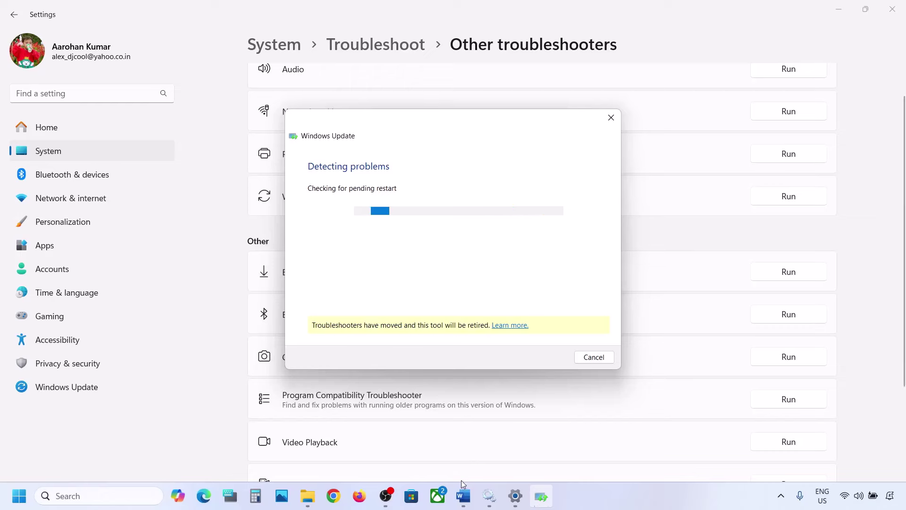
left_click(463, 496)
Select the Step 4 heading in Word and launch the Services console from search
scroll(325, 306, "down", 3)
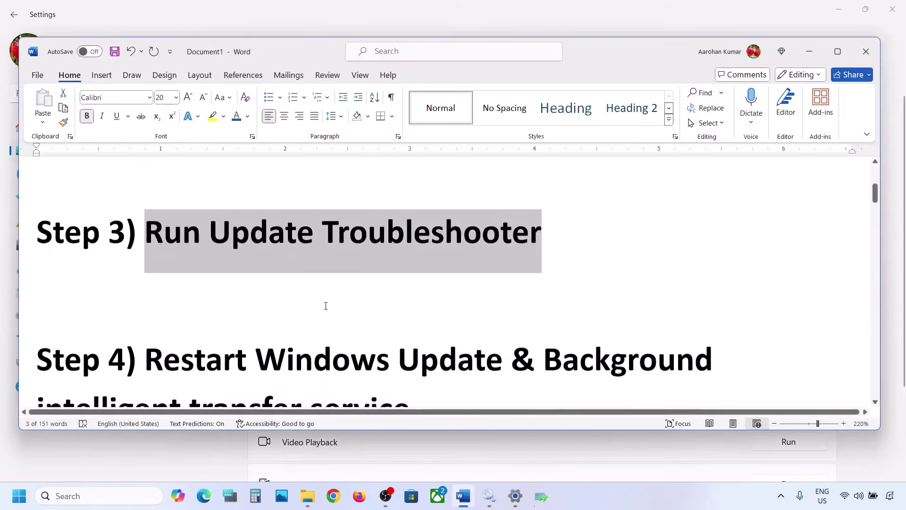
left_click_drag(146, 265, 389, 307)
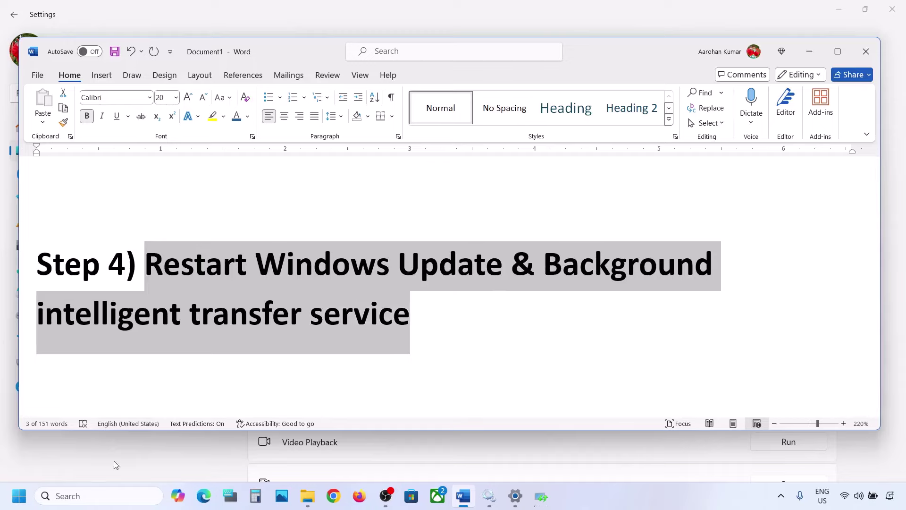
left_click(81, 493)
type("servic")
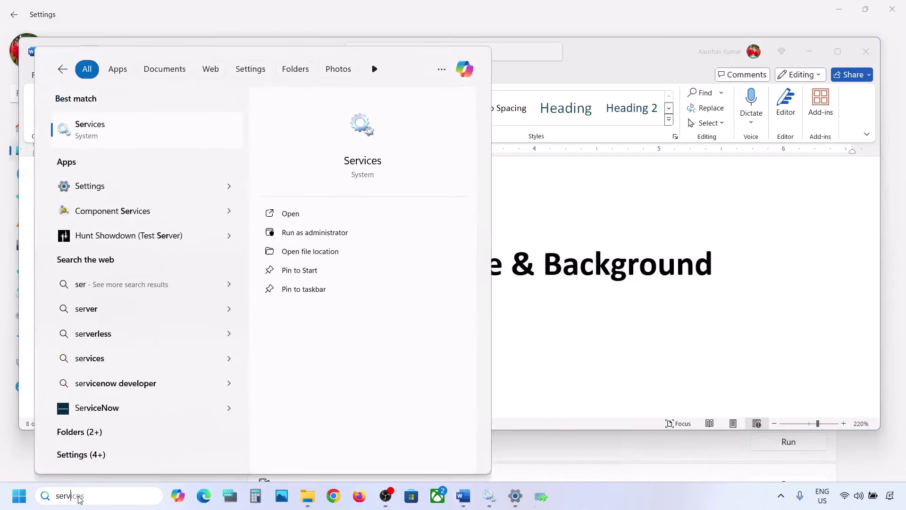
type("es")
key("Return")
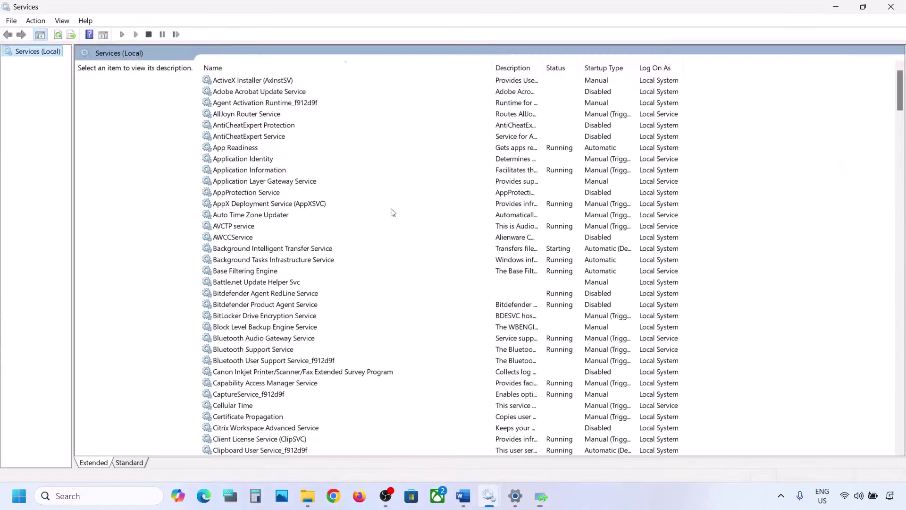
Set the Windows Update service's startup type to Automatic
left_click(262, 271)
key("w")
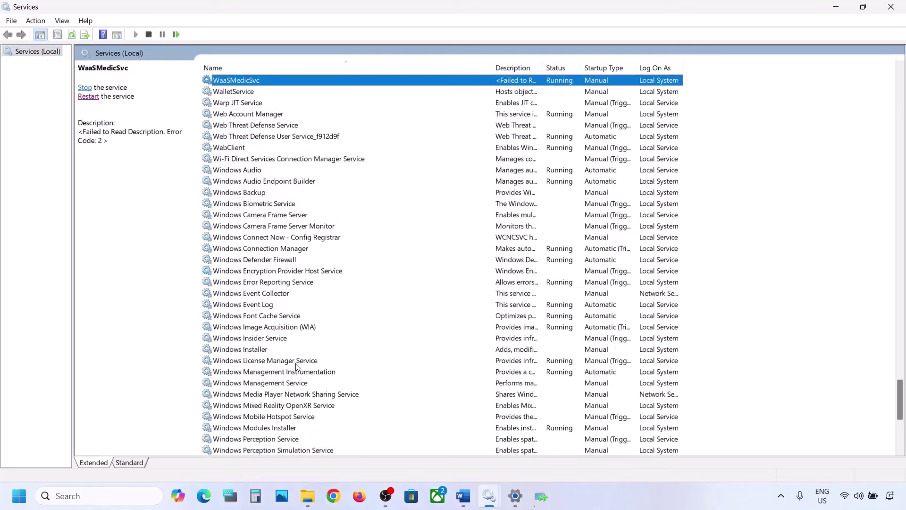
scroll(296, 366, "down", 8)
left_click(245, 307)
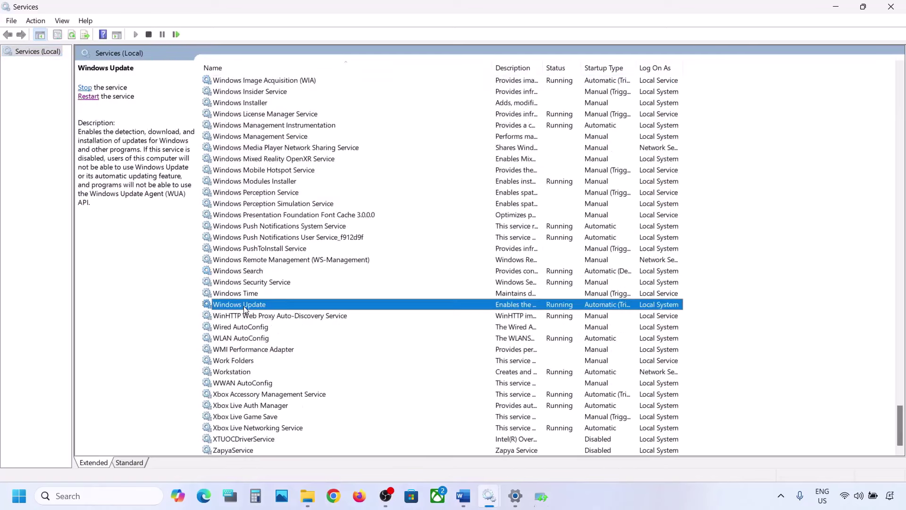
double_click(296, 306)
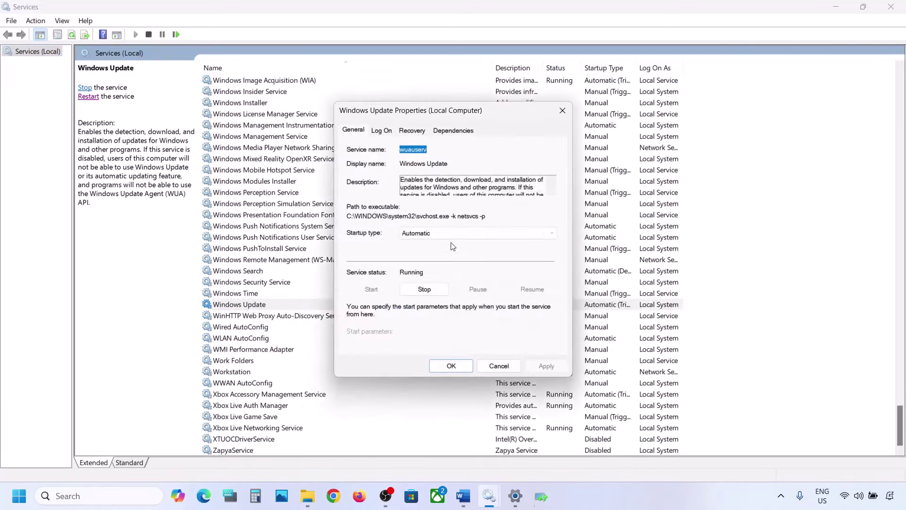
left_click(439, 233)
left_click(433, 254)
left_click(533, 366)
left_click(434, 366)
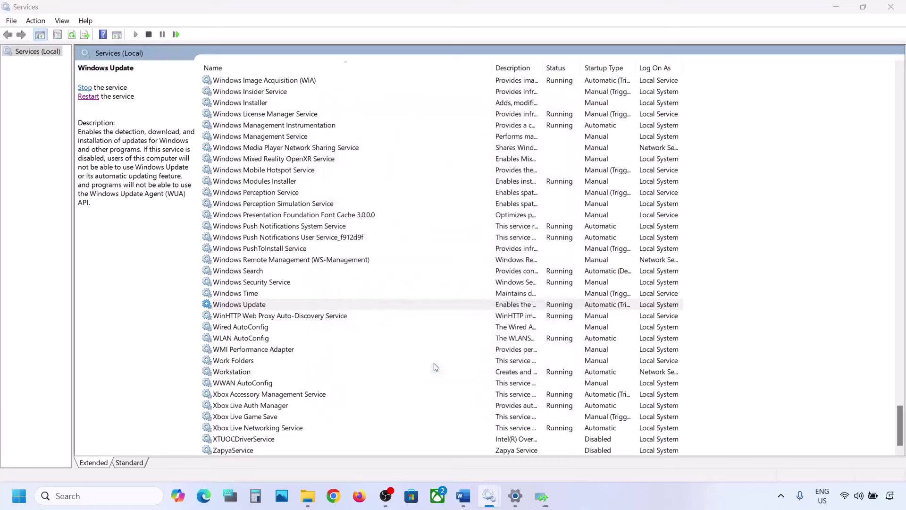
Restart the Windows Update service
right_click(245, 307)
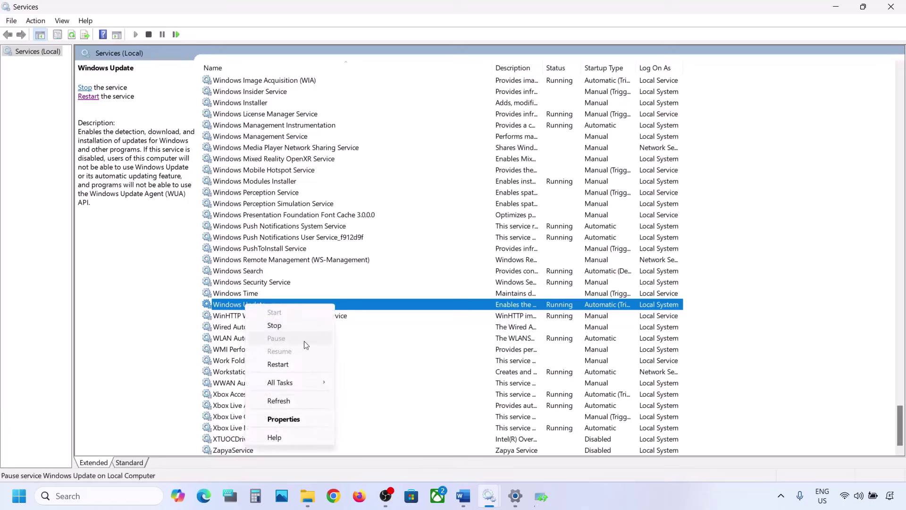
left_click(286, 362)
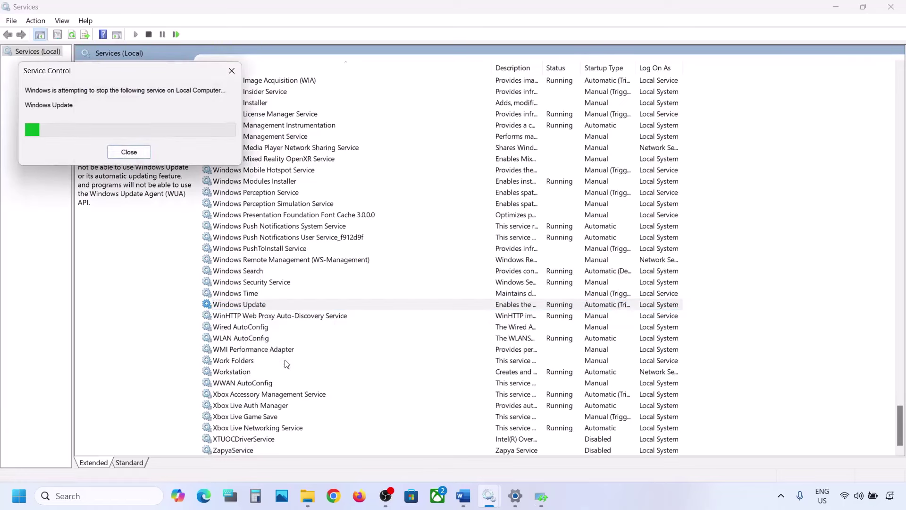
left_click(267, 238)
Set the Background Intelligent Transfer Service startup type to Automatic
key("b")
scroll(273, 191, "up", 3)
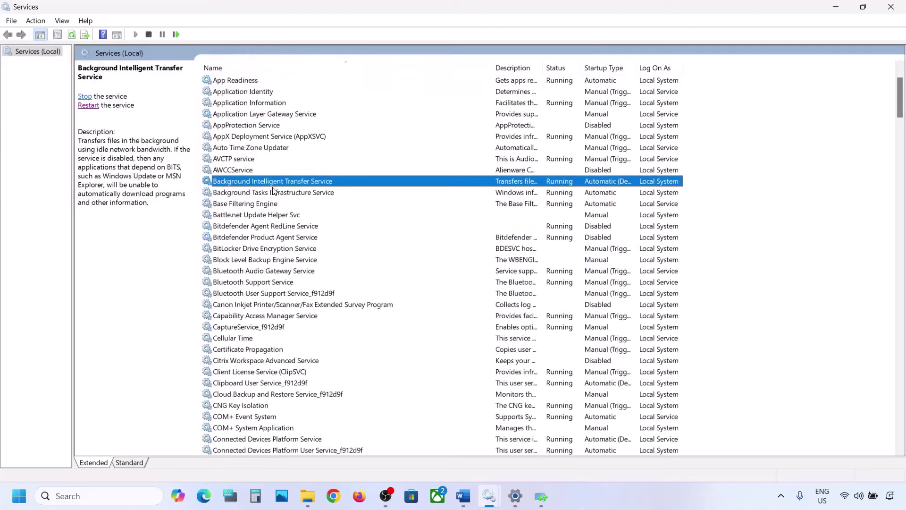
double_click(300, 186)
left_click(418, 233)
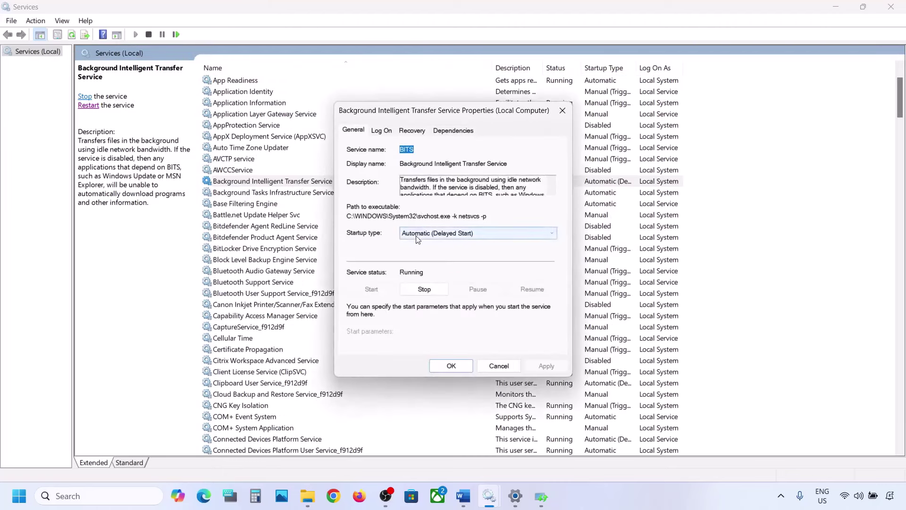
left_click(424, 252)
left_click(536, 364)
left_click(452, 366)
Restart the Background Intelligent Transfer Service and return to the Word notes
left_click(278, 184)
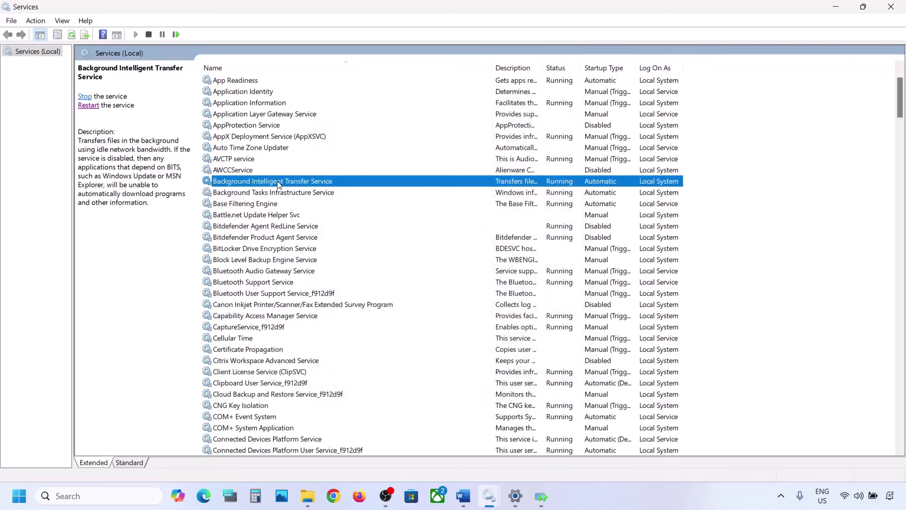
right_click(279, 184)
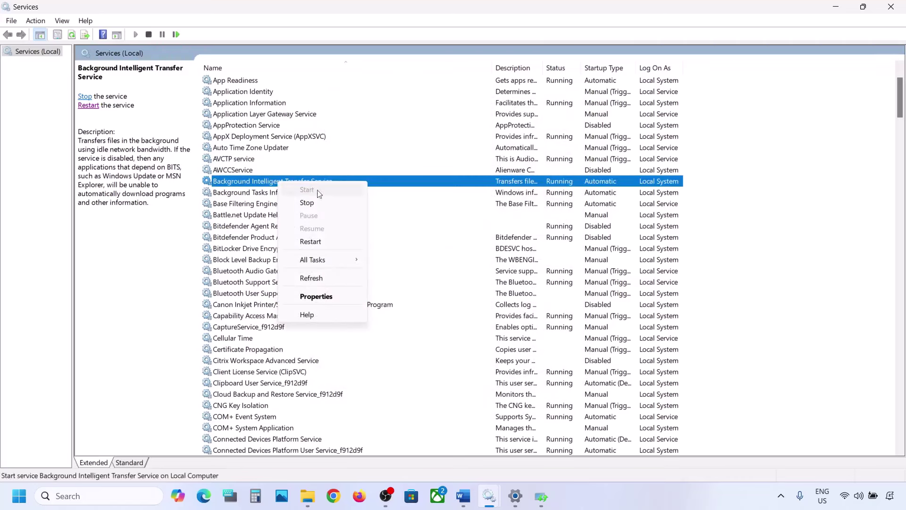
left_click(310, 242)
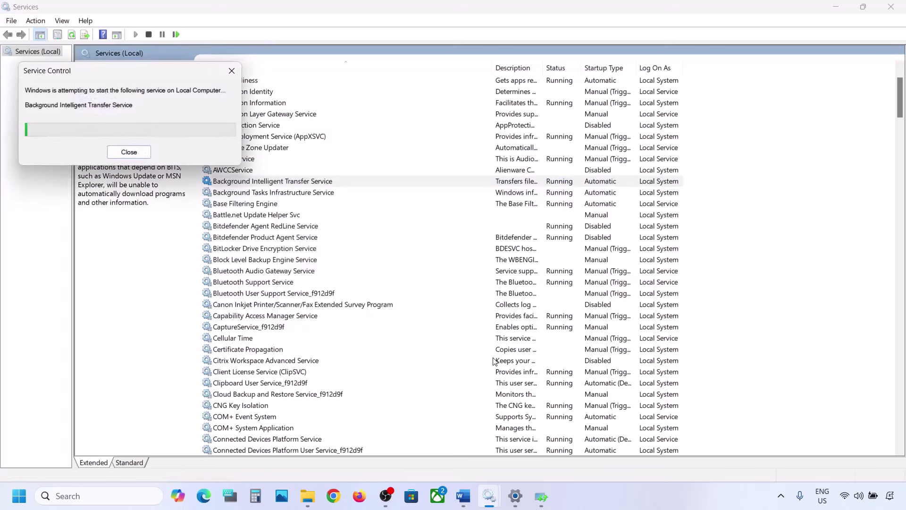
mouse_move(467, 499)
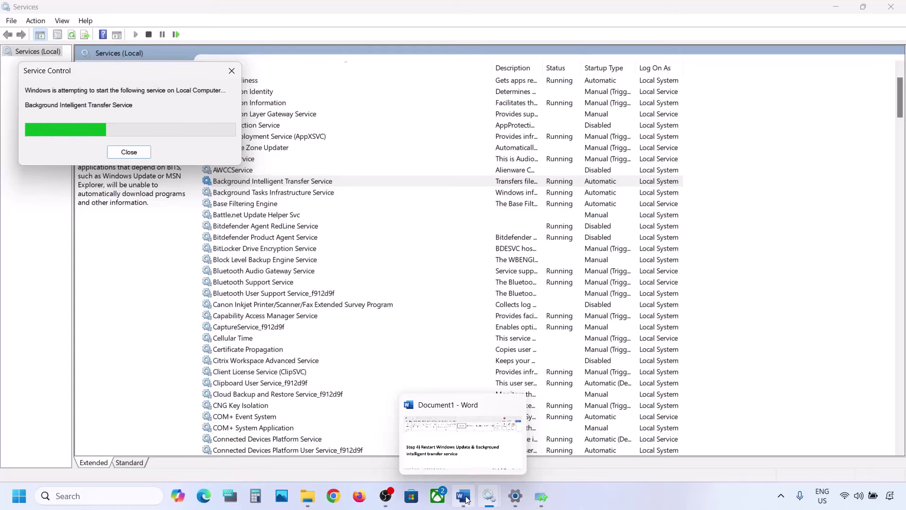
left_click(465, 498)
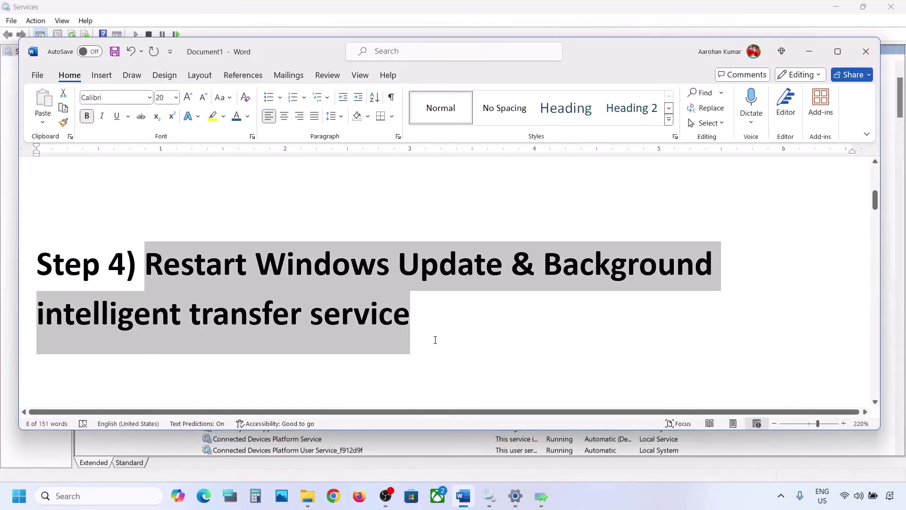
Copy the Microsoft Windows 11 download link from Step 5 and switch to a new Chrome tab
scroll(435, 339, "down", 5)
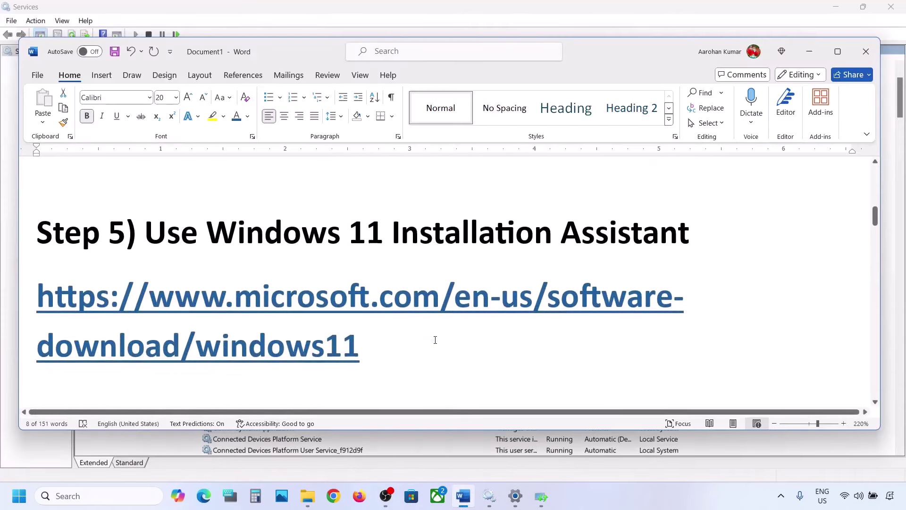
left_click_drag(376, 353, 38, 301)
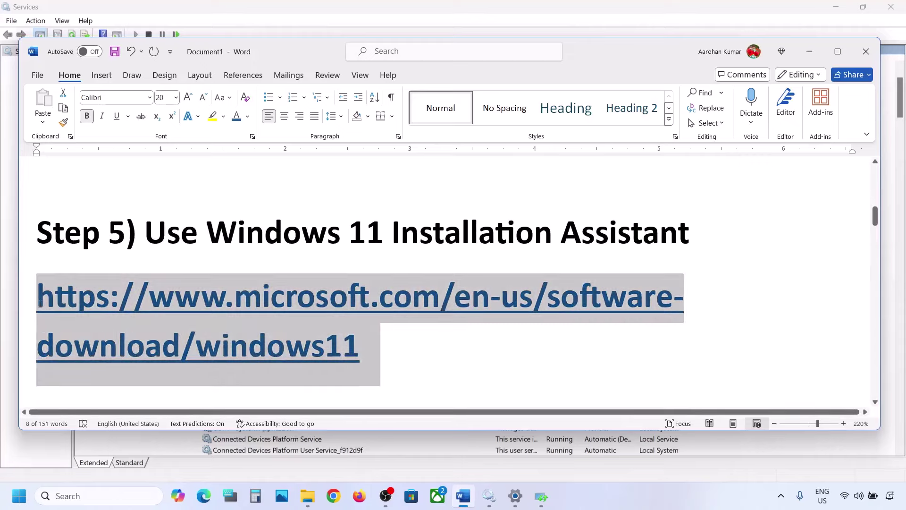
right_click(38, 302)
left_click(89, 221)
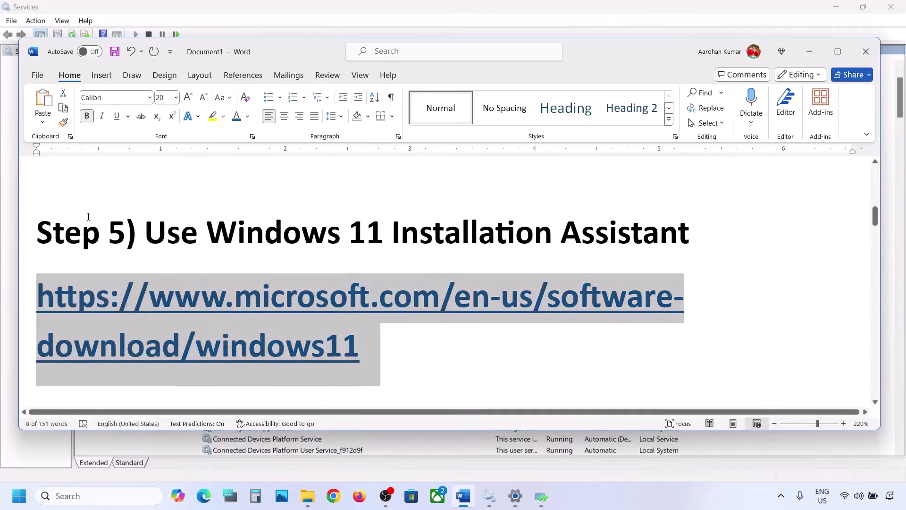
left_click(333, 495)
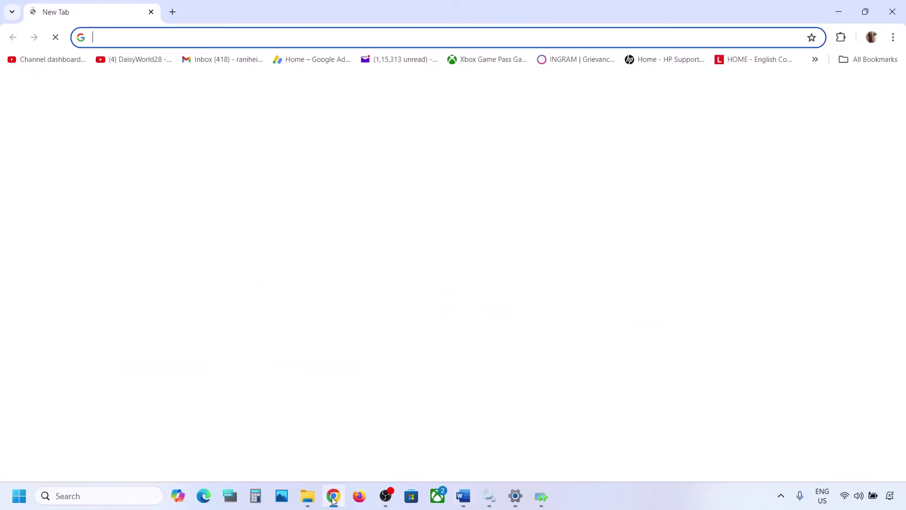
Open the pasted Download Windows 11 page, then download and run the Installation Assistant
key("ctrl+v")
key("Return")
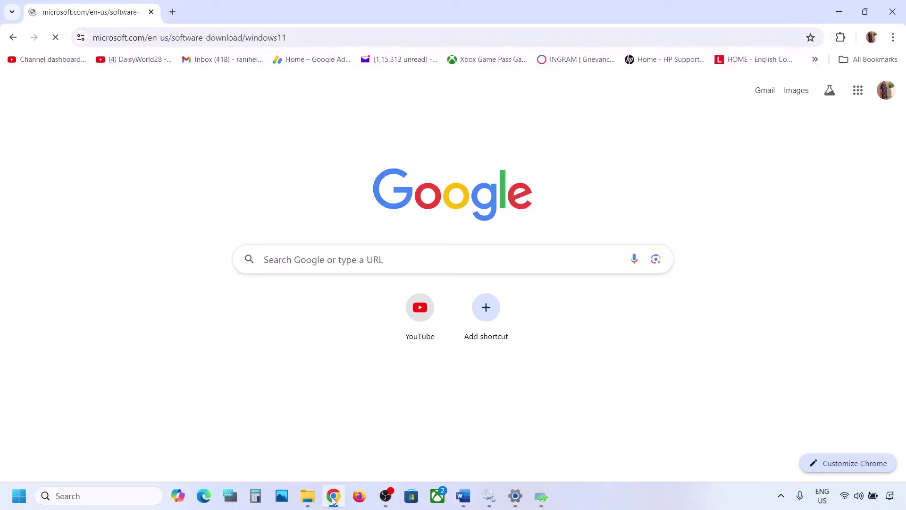
scroll(384, 318, "down", 1)
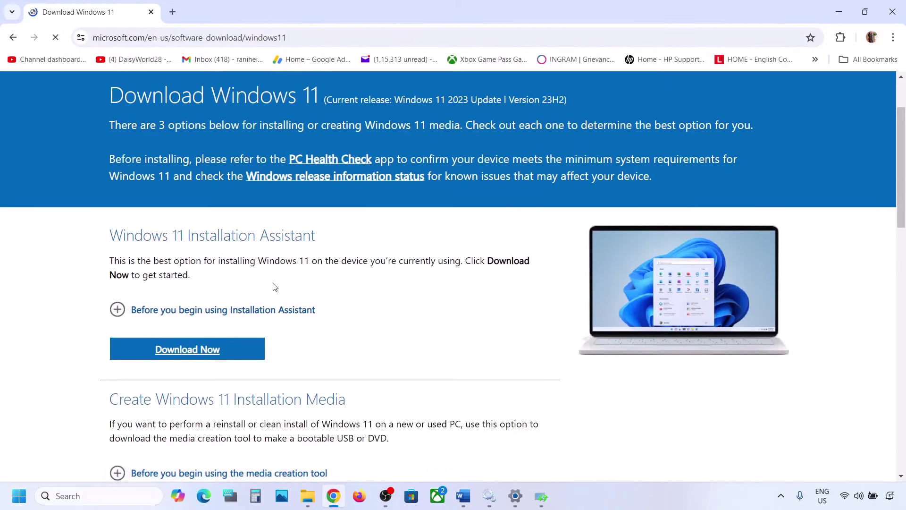
left_click(193, 350)
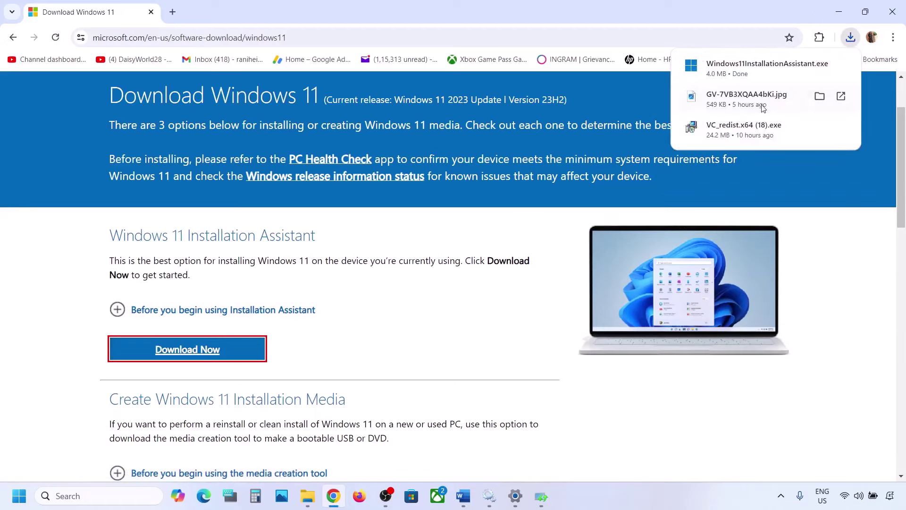
left_click(740, 68)
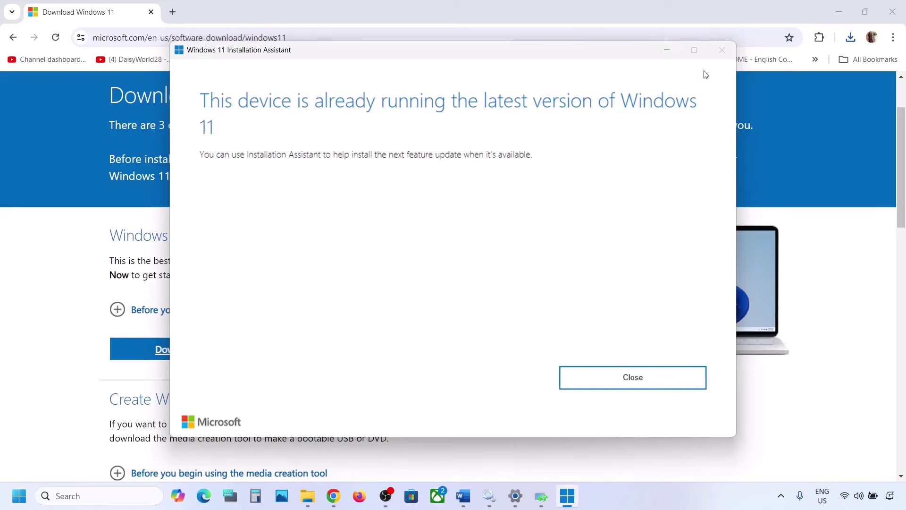
left_click(667, 50)
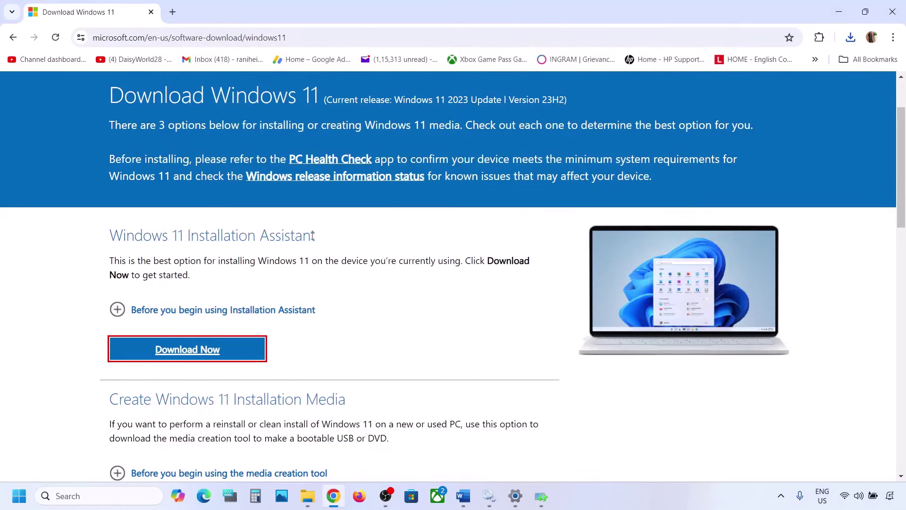
left_click(609, 500)
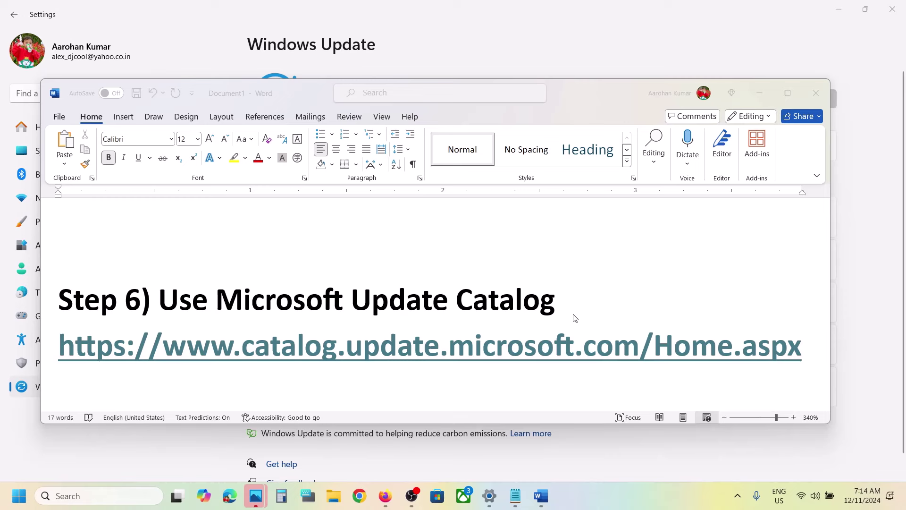
Open the Microsoft Update Catalog in Chrome using the link from the Word guide
left_click(811, 358)
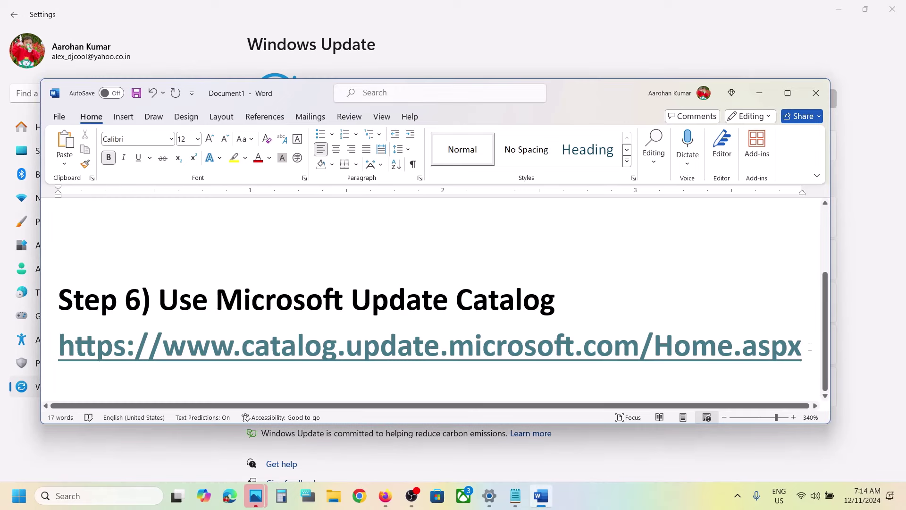
triple_click(300, 342)
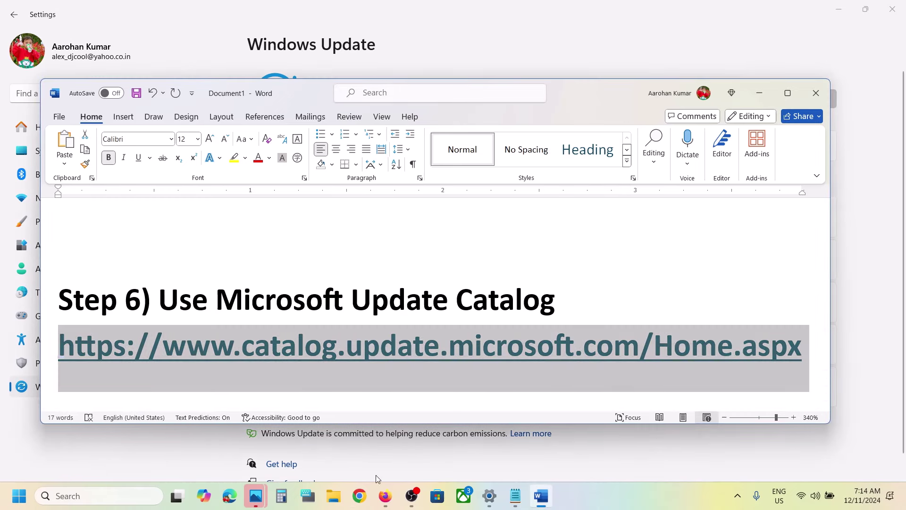
left_click(351, 508)
key("ctrl+v")
key("Return")
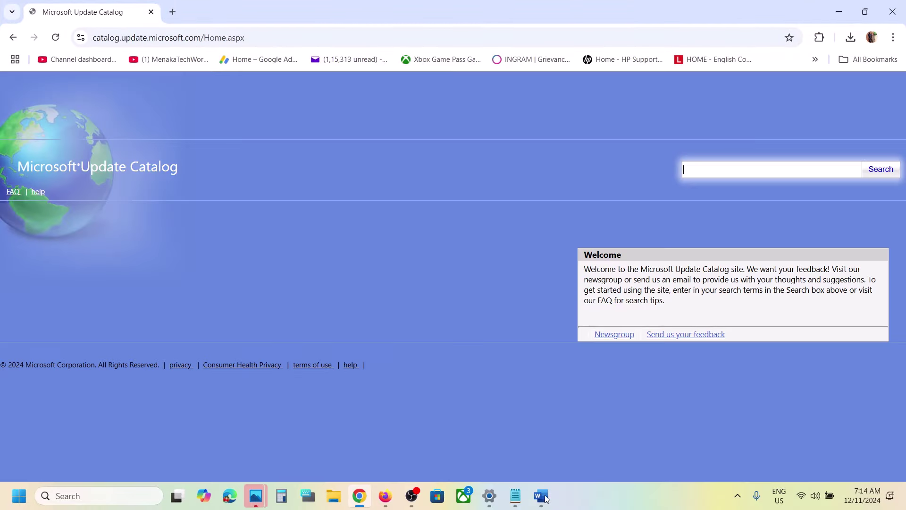
Search the Update Catalog for KB5048685, taken from the Word document's title
left_click(541, 495)
scroll(482, 263, "up", 3)
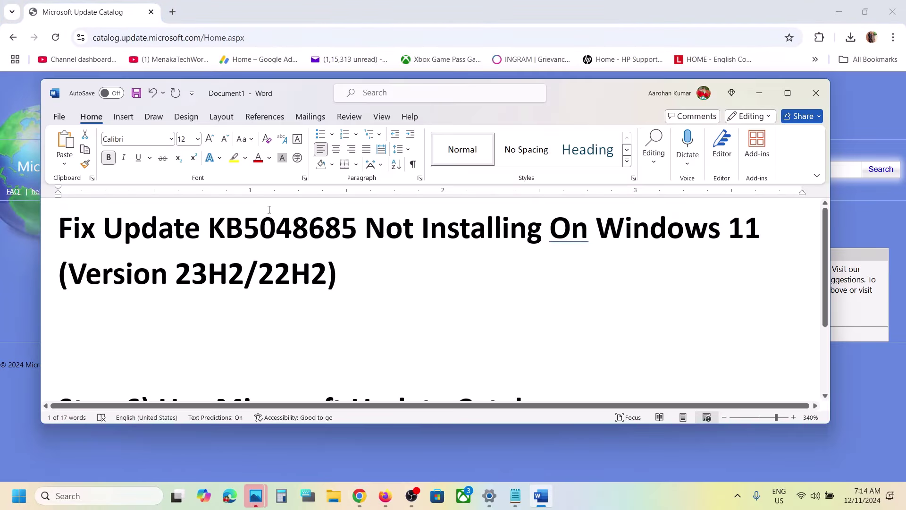
double_click(276, 226)
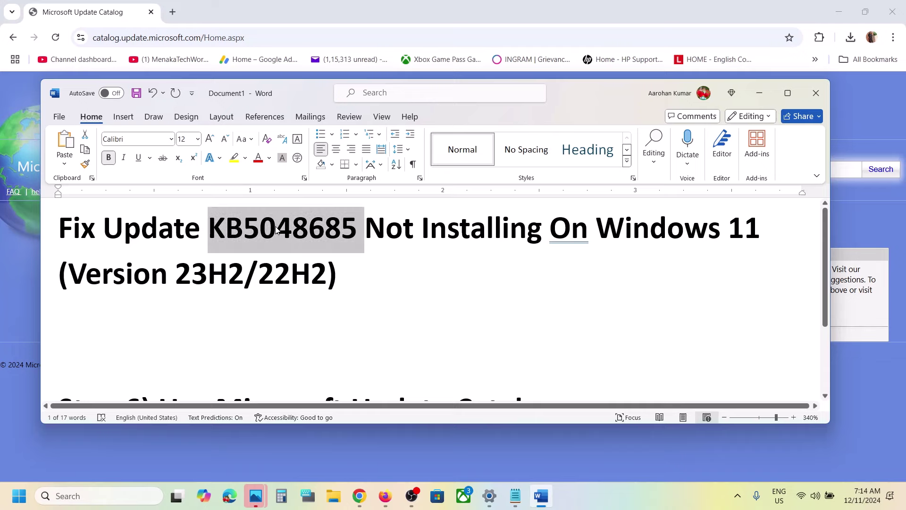
left_click(759, 93)
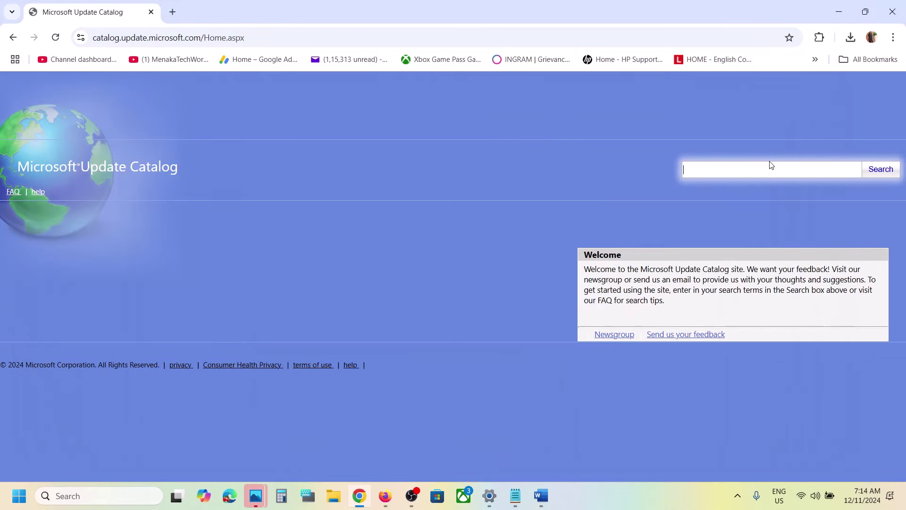
key("ctrl+v")
left_click(877, 174)
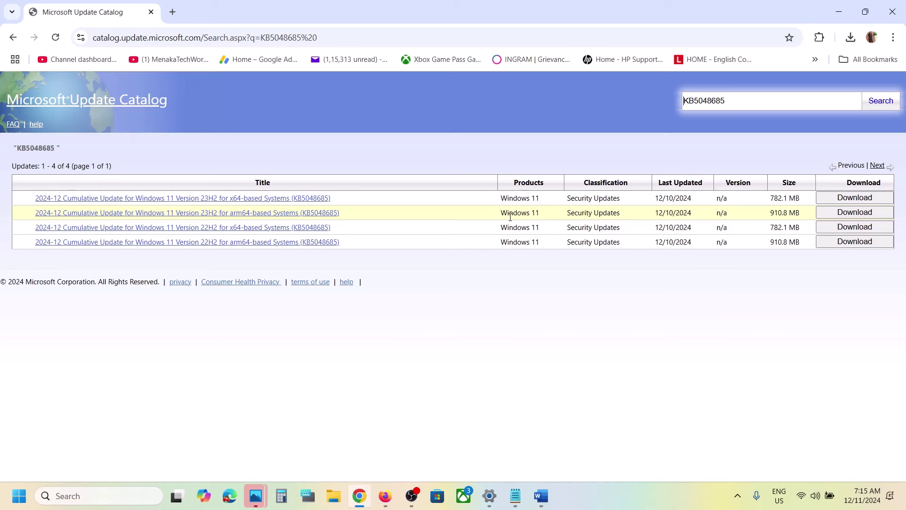
left_click(86, 494)
Check the Windows version with winver: Version 24H2, OS Build 26100.2454
type("in")
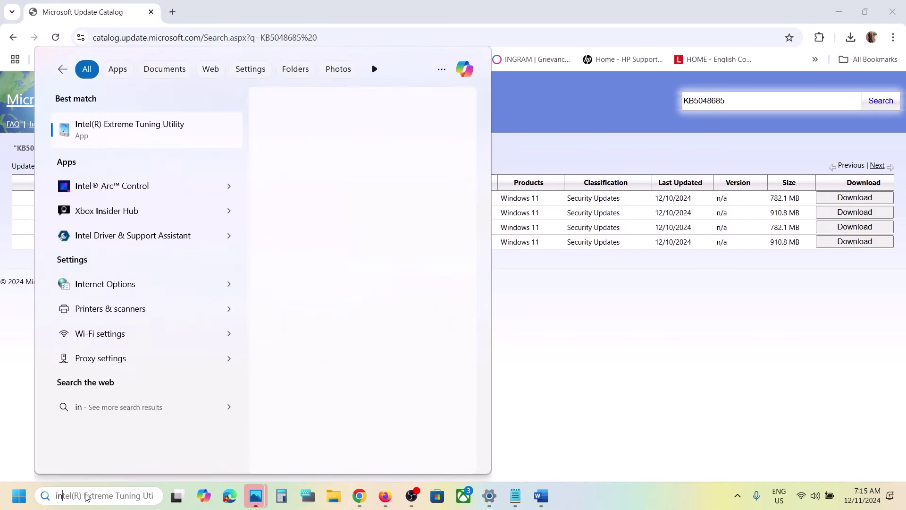
type("ver")
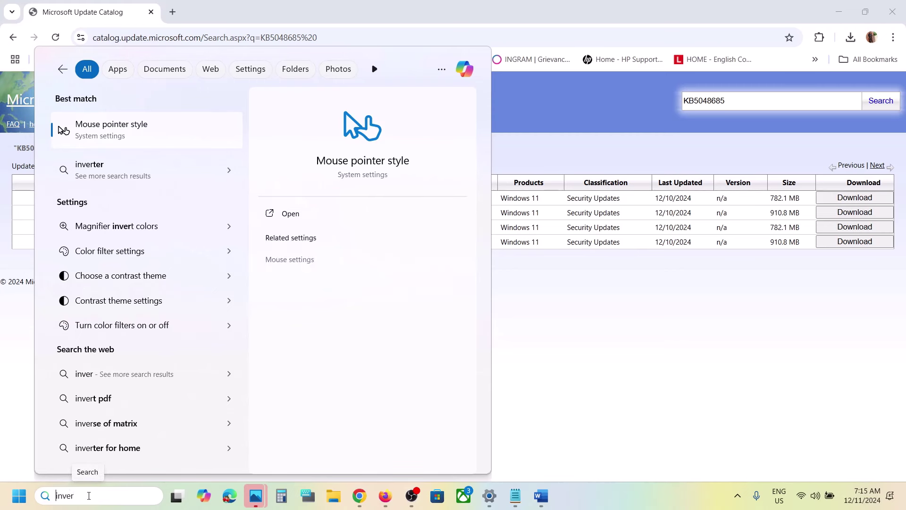
type("w")
left_click(92, 499)
left_click(150, 139)
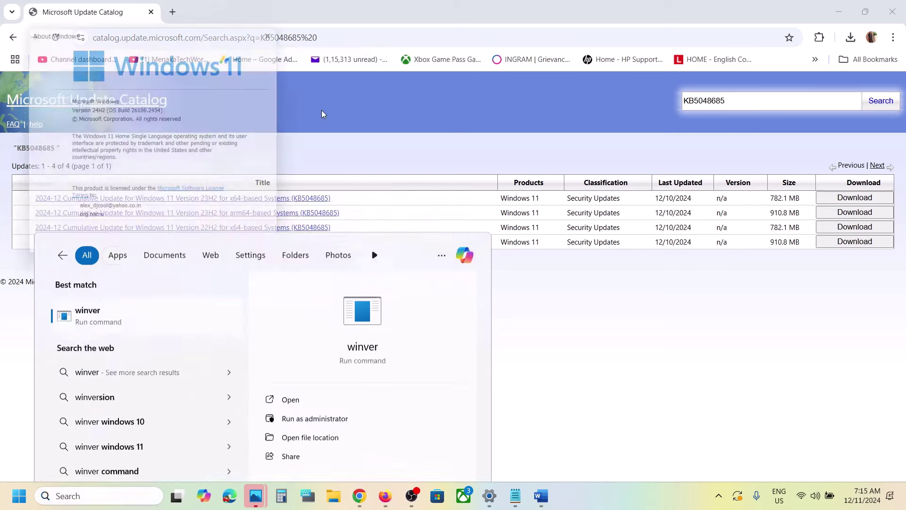
left_click_drag(219, 37, 641, 209)
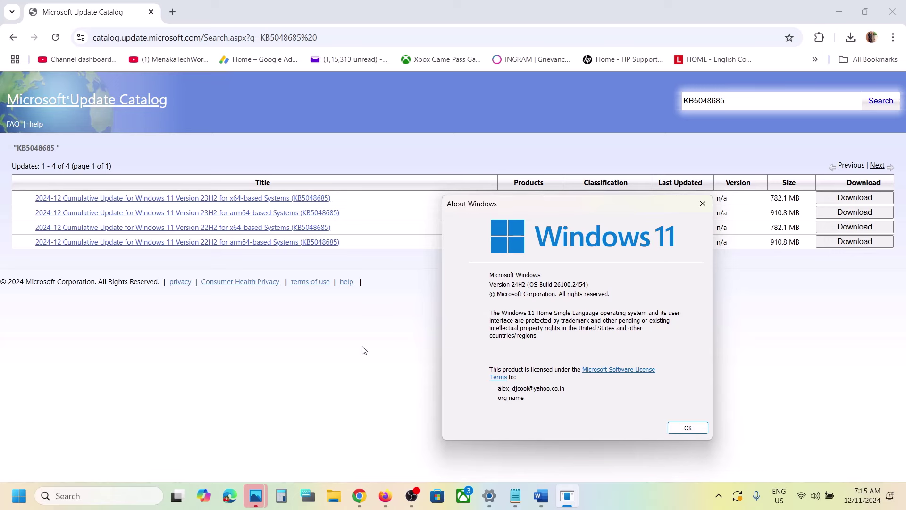
left_click(356, 359)
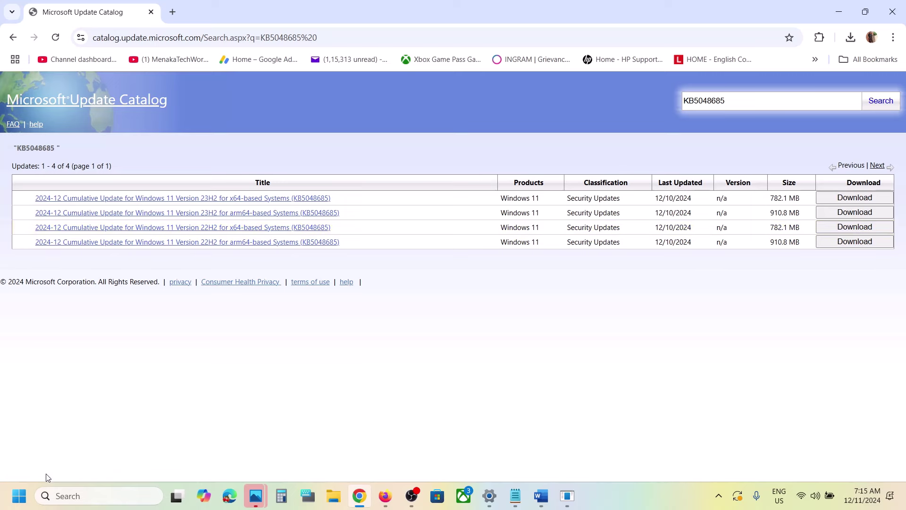
Confirm in Settings > System > About that the system type is 64-bit, x64-based
left_click(19, 495)
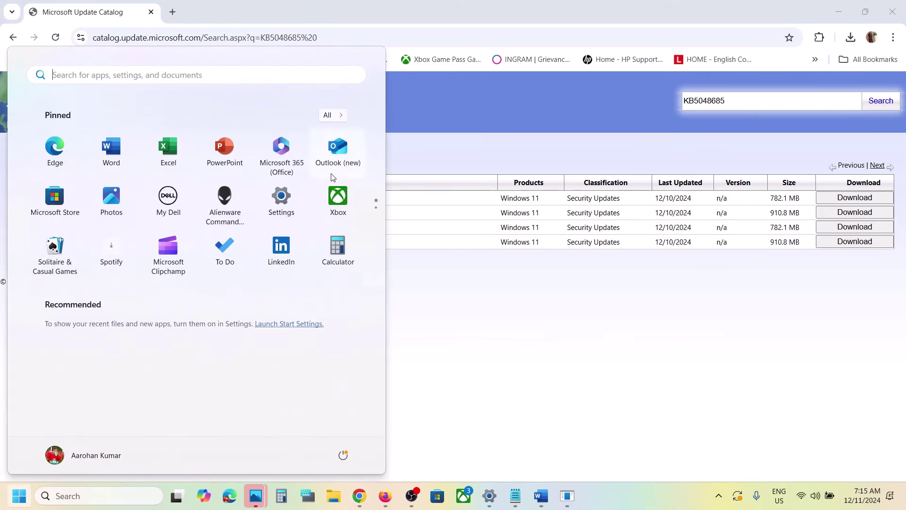
left_click(276, 202)
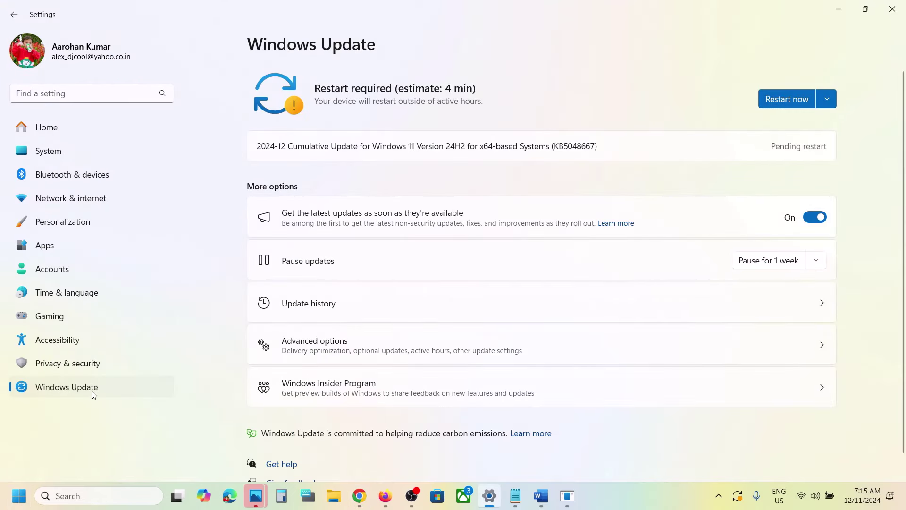
left_click(82, 147)
scroll(356, 228, "down", 10)
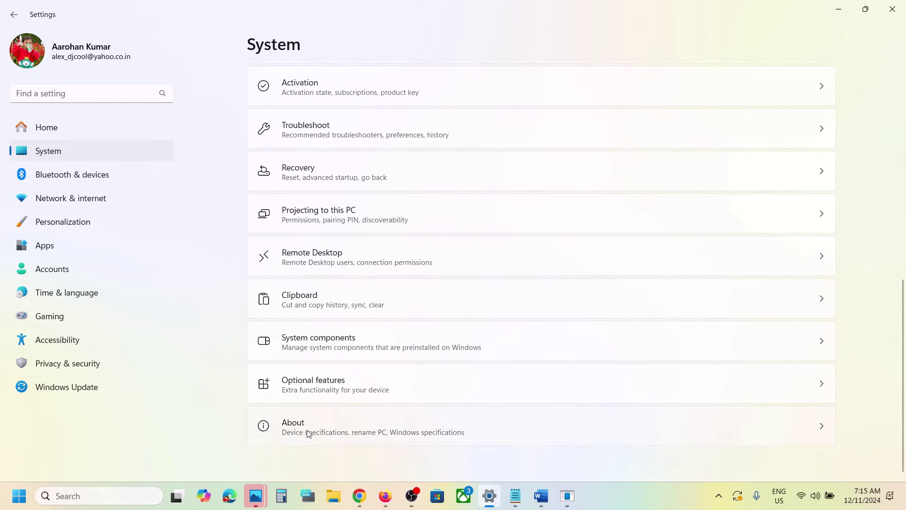
left_click(309, 433)
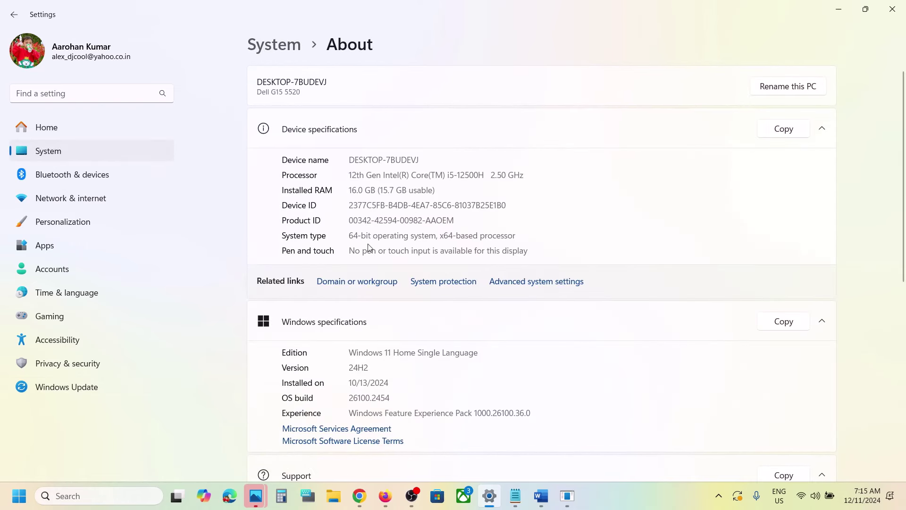
left_click_drag(363, 237, 531, 230)
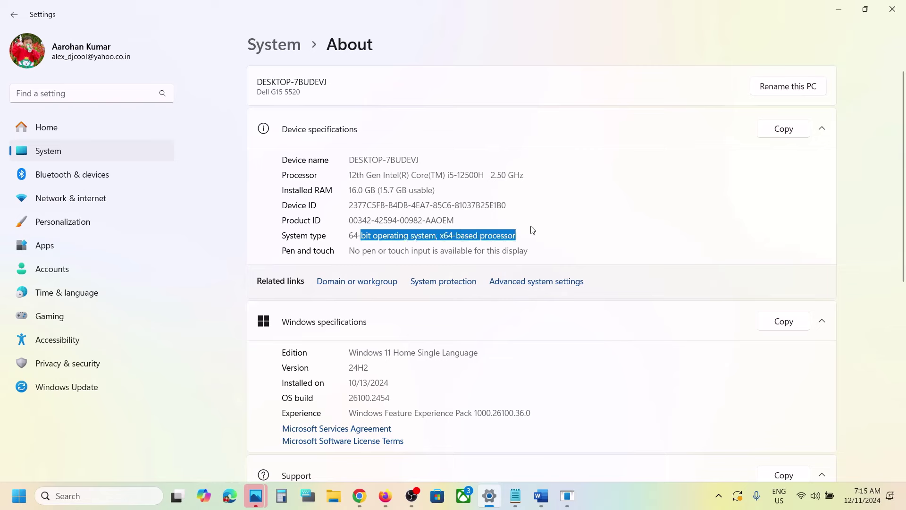
left_click(838, 9)
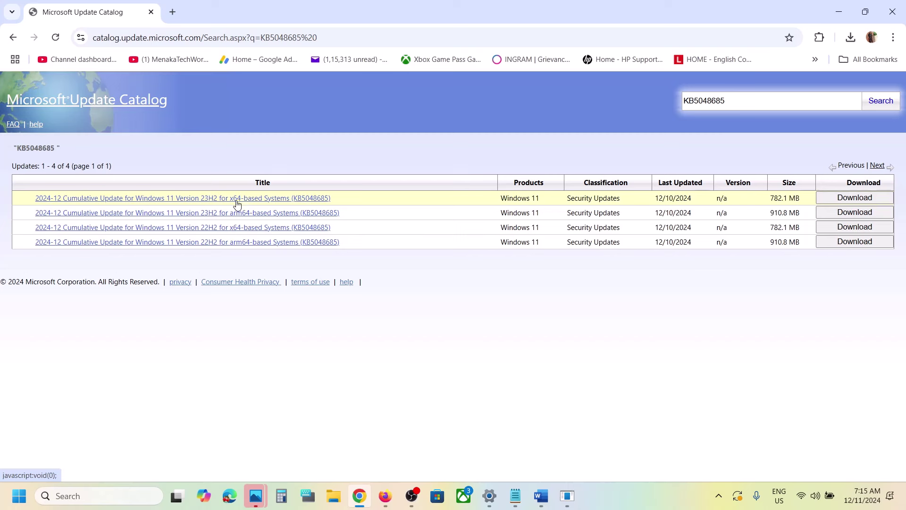
Download the .msu for the 2024-12 KB5048685 cumulative update for Windows 11 23H2 x64
left_click(845, 198)
left_click_drag(259, 12, 529, 101)
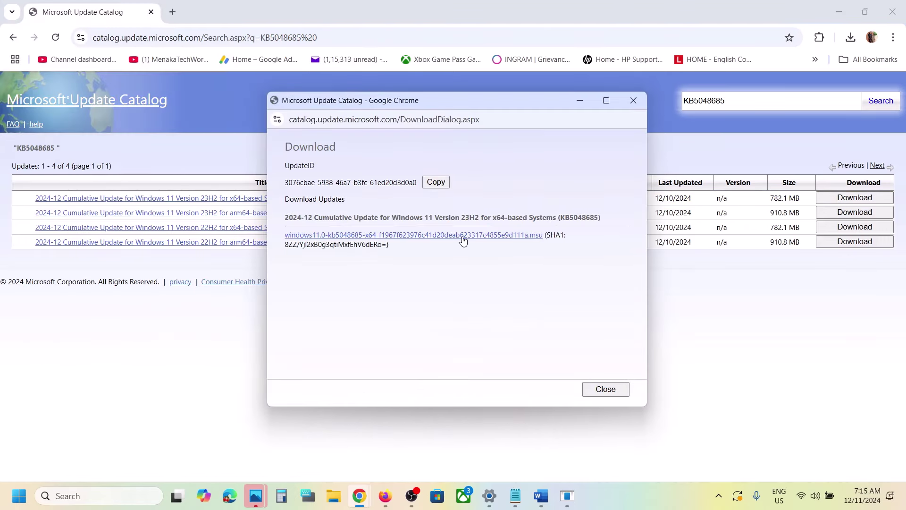
left_click(463, 240)
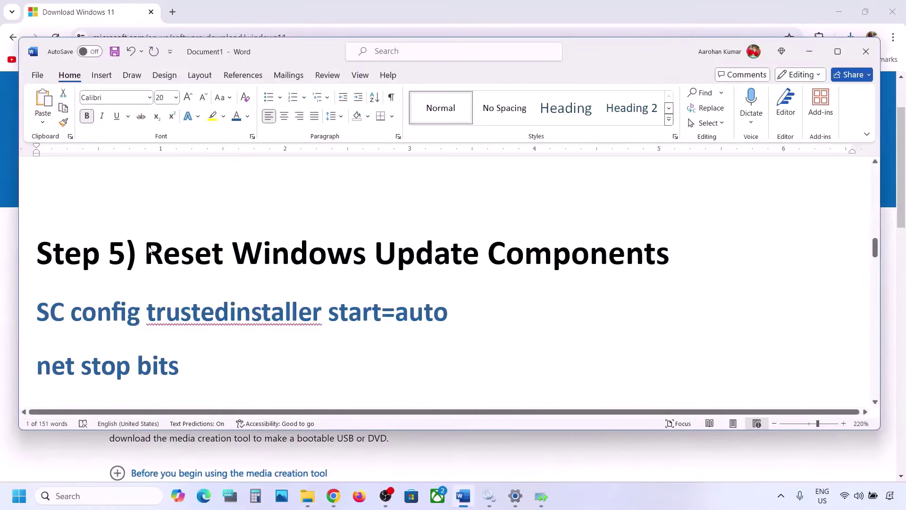
Copy the reset commands from SC config trustedinstaller through net start appidsvc in Word
left_click_drag(149, 250, 677, 257)
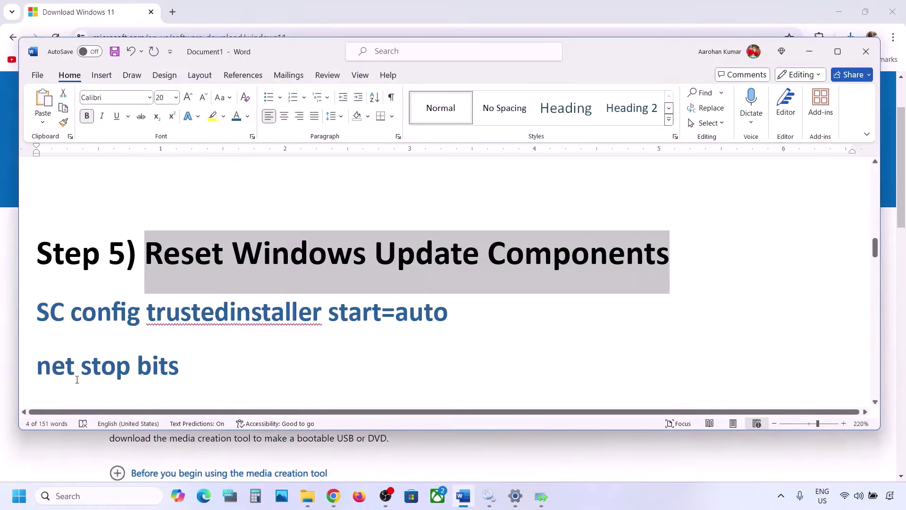
left_click(39, 311)
key("shift+Down")
key("shift+Down")
key("shift+Down")
key("shift+Down")
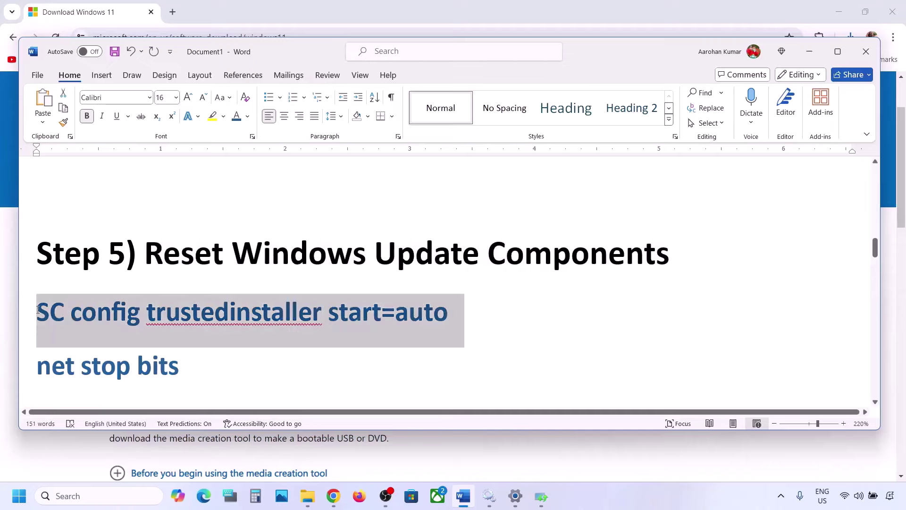
key("shift+Down")
key("shift+Down")
key("shift+Down")
key("shift+Down")
key("shift+Down")
key("shift+Down")
key("shift+Down")
key("shift+Down")
key("shift+Down")
key("shift+Down")
key("shift+Down")
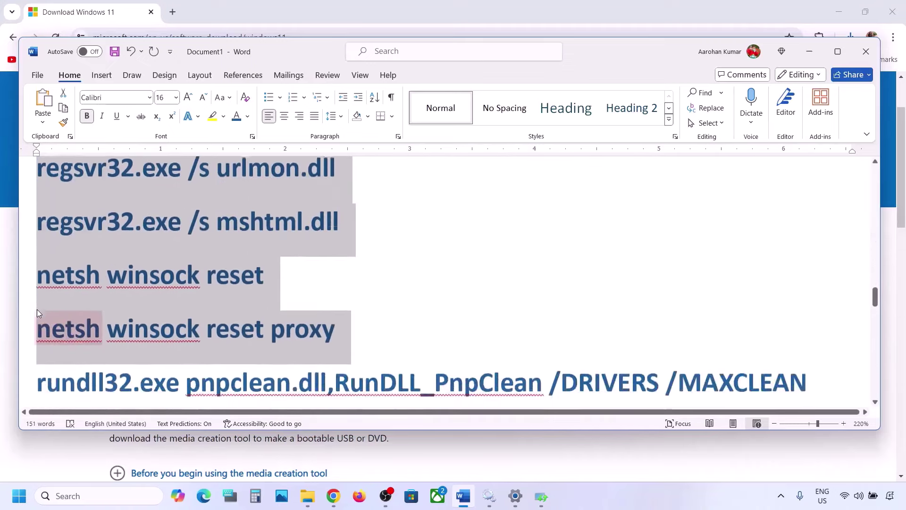
key("shift+Down")
key("shift+Down")
key("shift+Down")
key("shift+Down")
key("shift+Down")
key("shift+Down")
key("shift+Down")
key("shift+Down")
key("shift+Down")
key("shift+Down")
key("shift+Down")
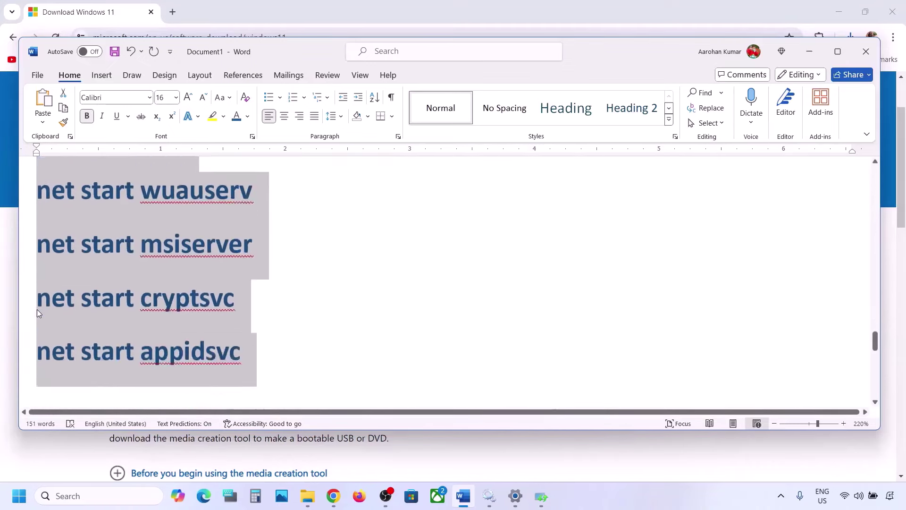
key("shift+Up")
key("shift+Up")
key("shift+Up")
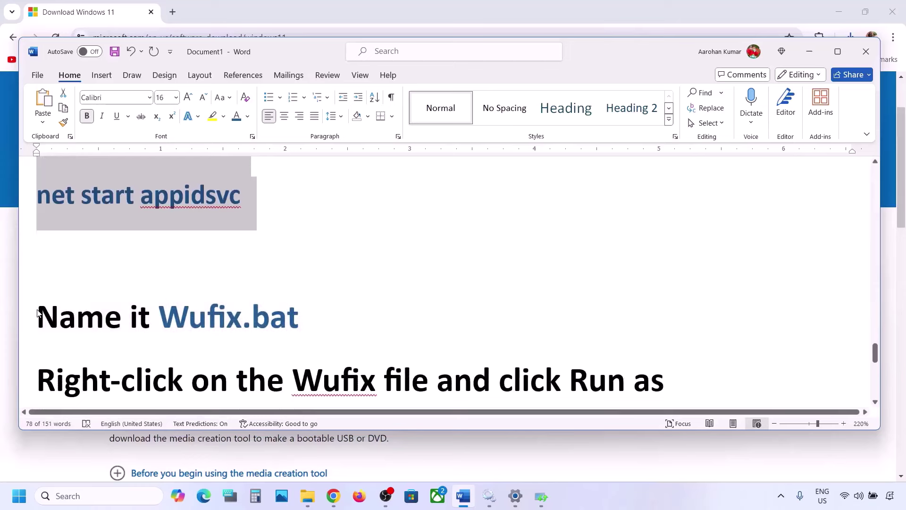
scroll(134, 278, "up", 2)
right_click(140, 238)
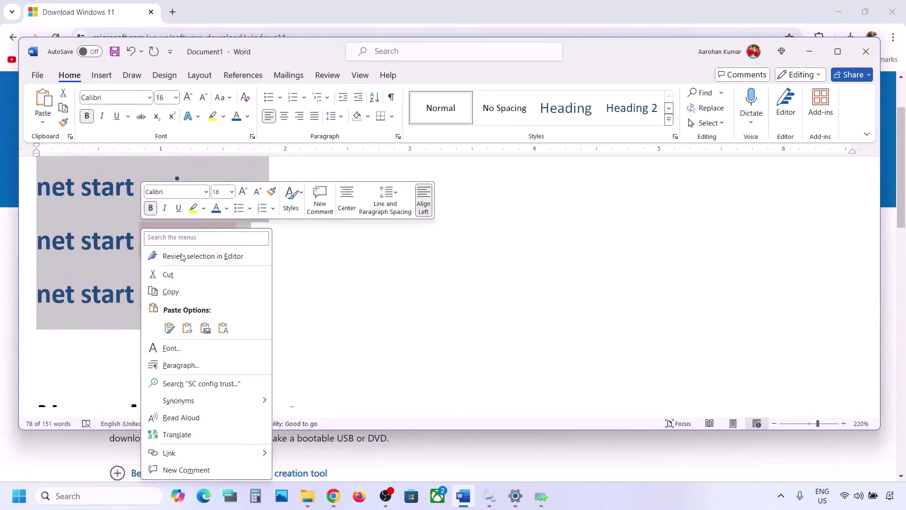
left_click(186, 286)
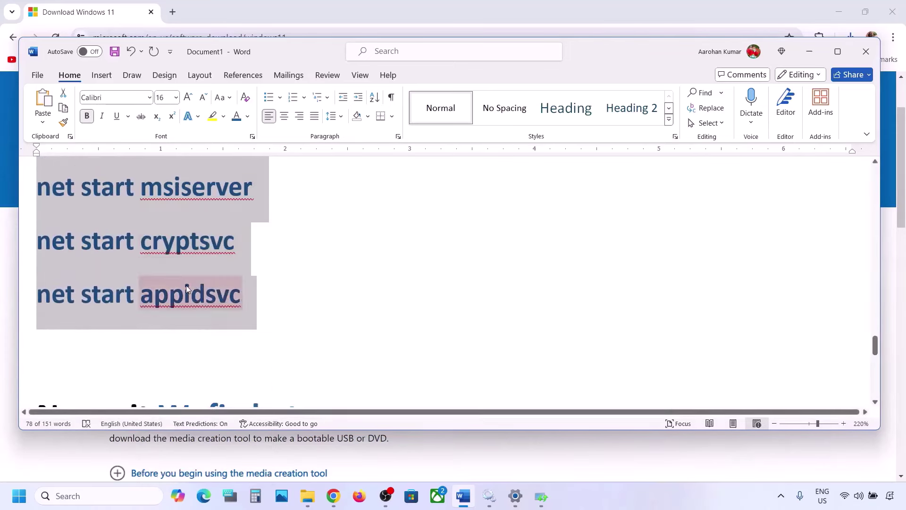
Open a blank Notepad window from Windows search
left_click(76, 497)
type("note")
key("Return")
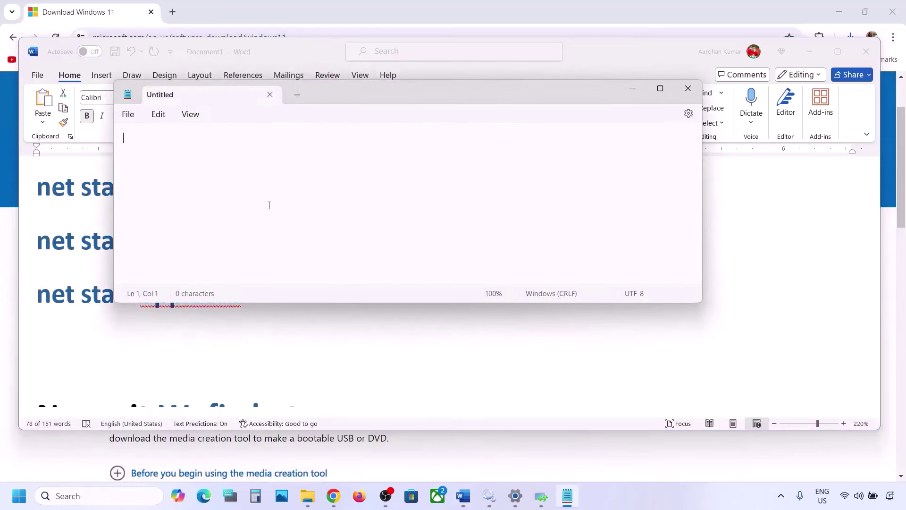
Paste the reset commands into Notepad and copy the file name Wufix.bat from Word
key("ctrl+v")
key("ctrl+Home")
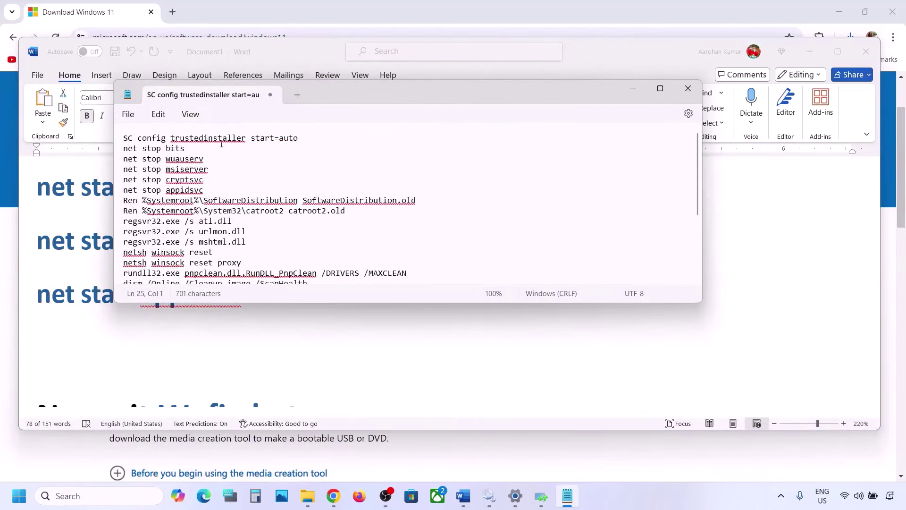
left_click(128, 115)
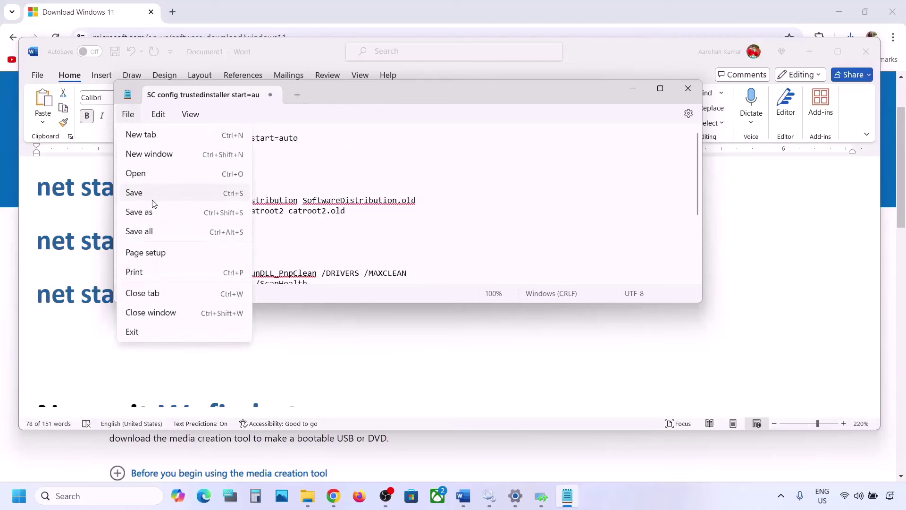
left_click(142, 211)
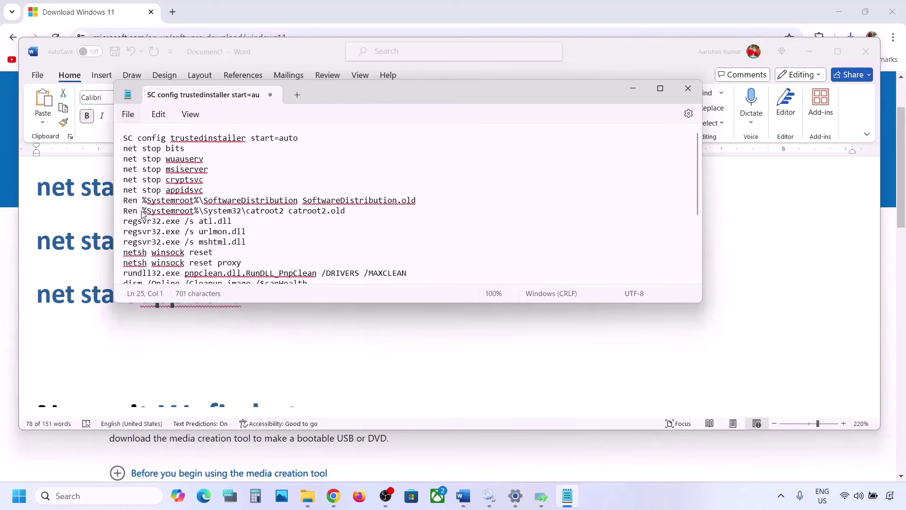
left_click(105, 297)
scroll(105, 297, "down", 4)
scroll(267, 209, "up", 1)
left_click_drag(306, 214, 196, 216)
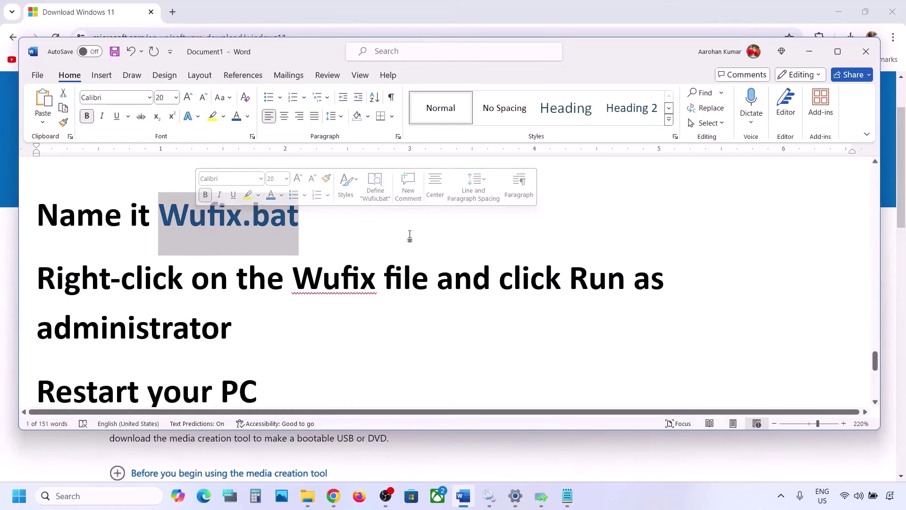
left_click(568, 495)
Save the script to the Desktop as Wufix.bat with file type All files, then close Notepad
key("ctrl+s")
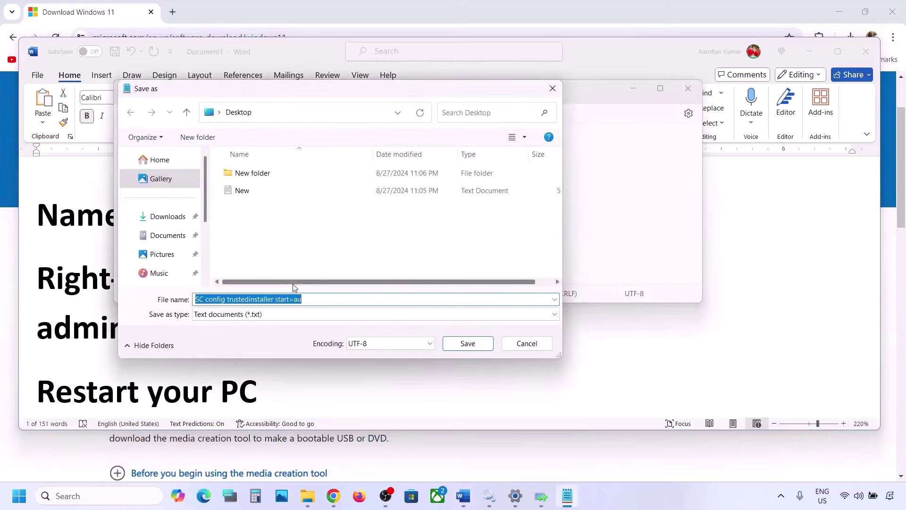
key("ctrl+v")
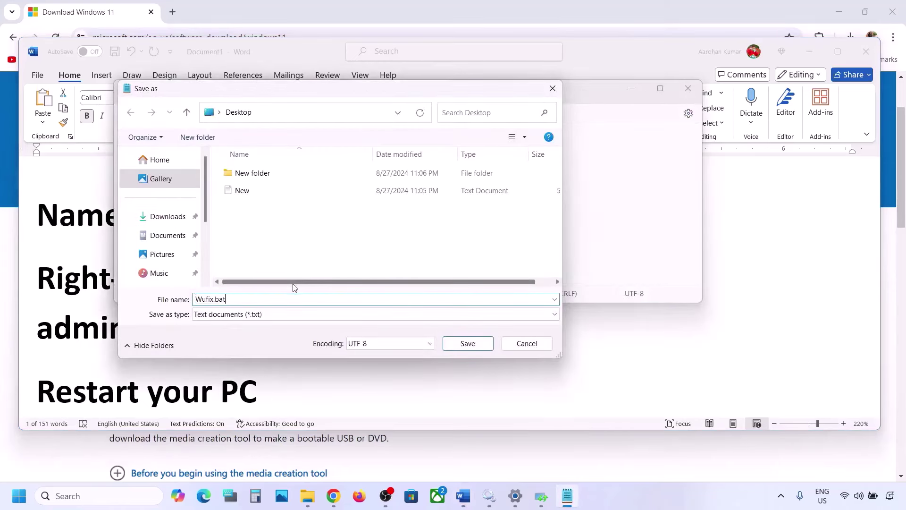
left_click(267, 317)
left_click(235, 336)
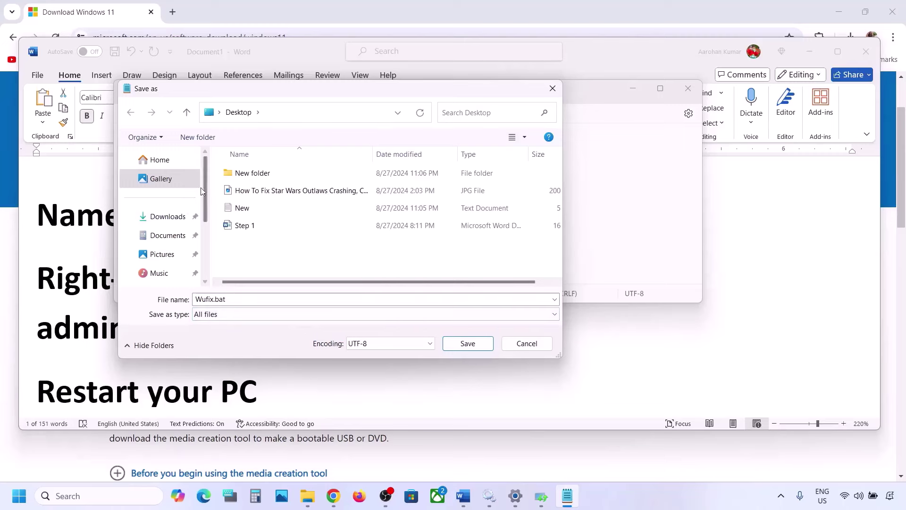
left_click(472, 344)
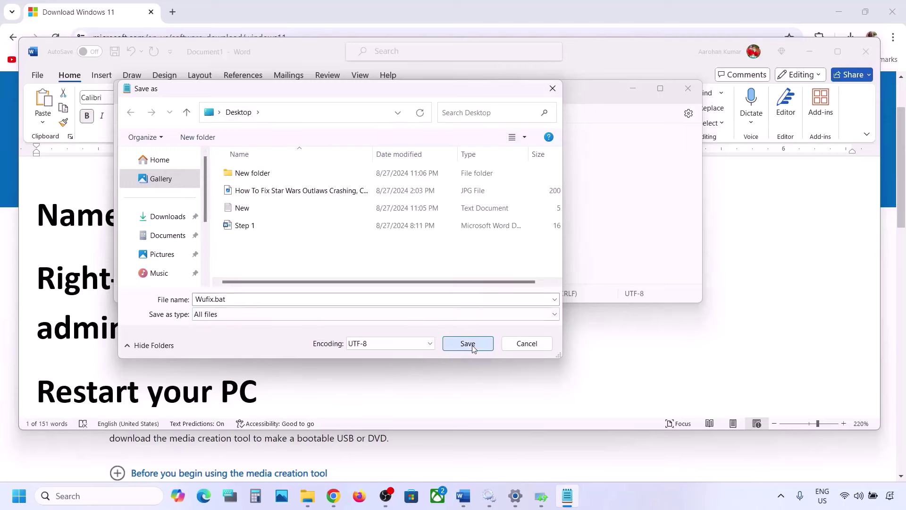
left_click(688, 89)
Run Wufix.bat from the desktop as administrator
key("super+d")
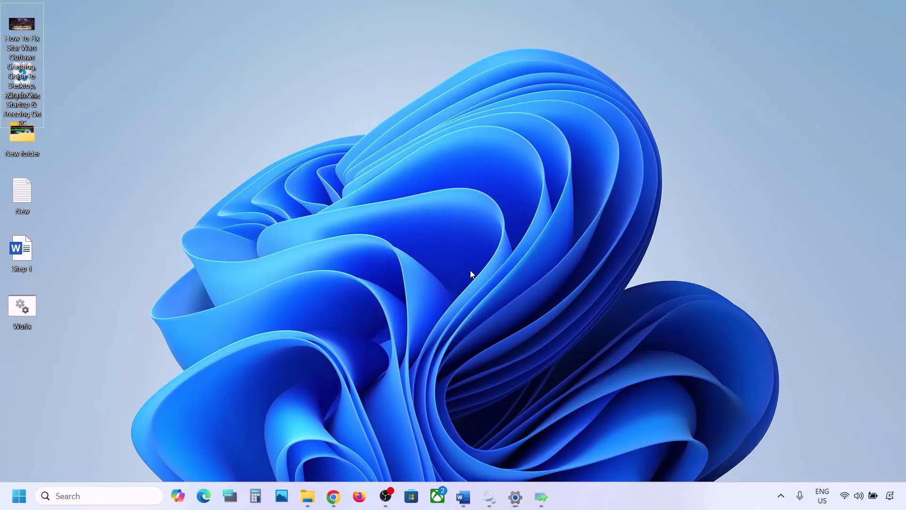
left_click(28, 308)
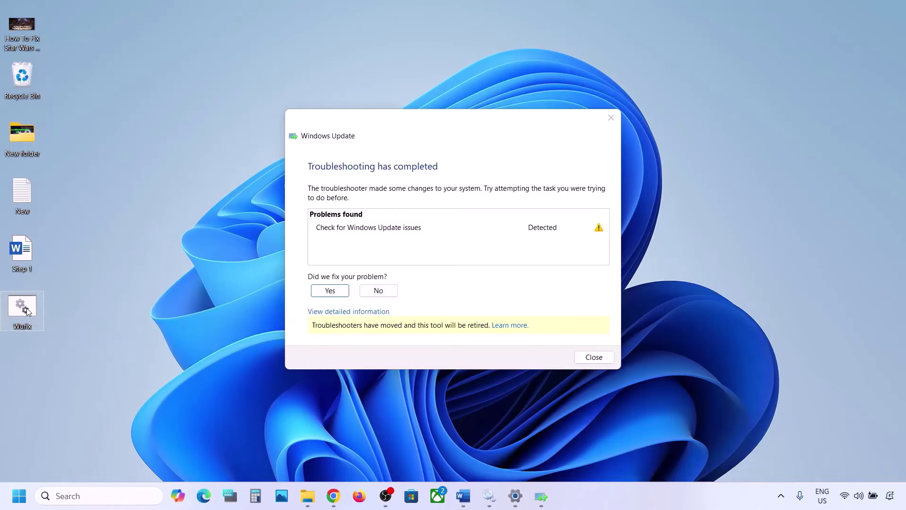
left_click(611, 118)
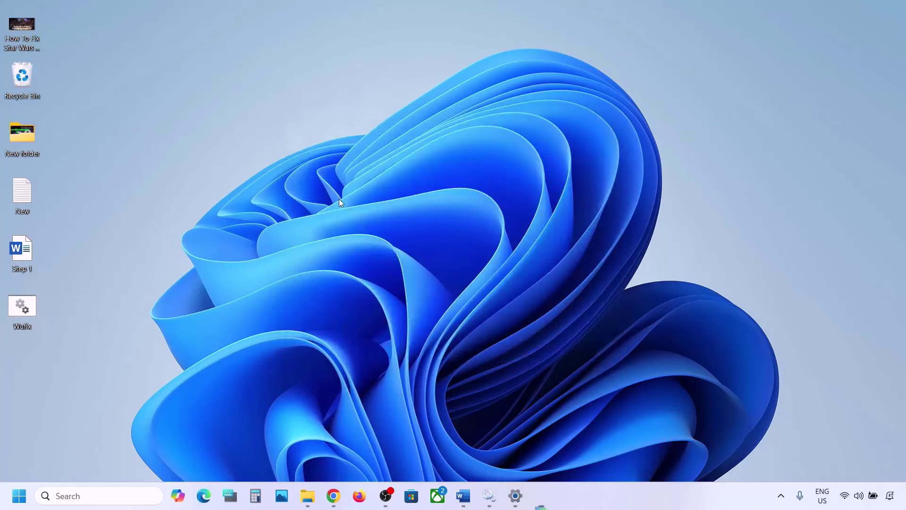
right_click(26, 307)
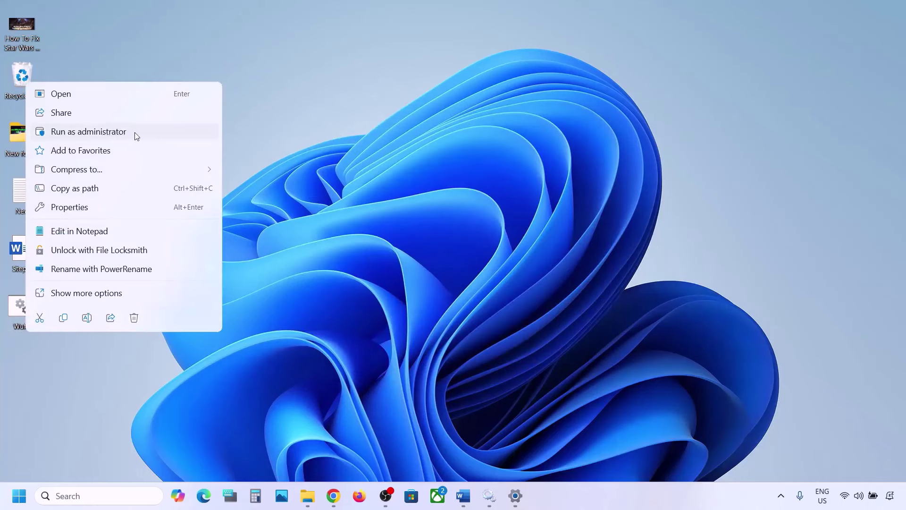
left_click(114, 135)
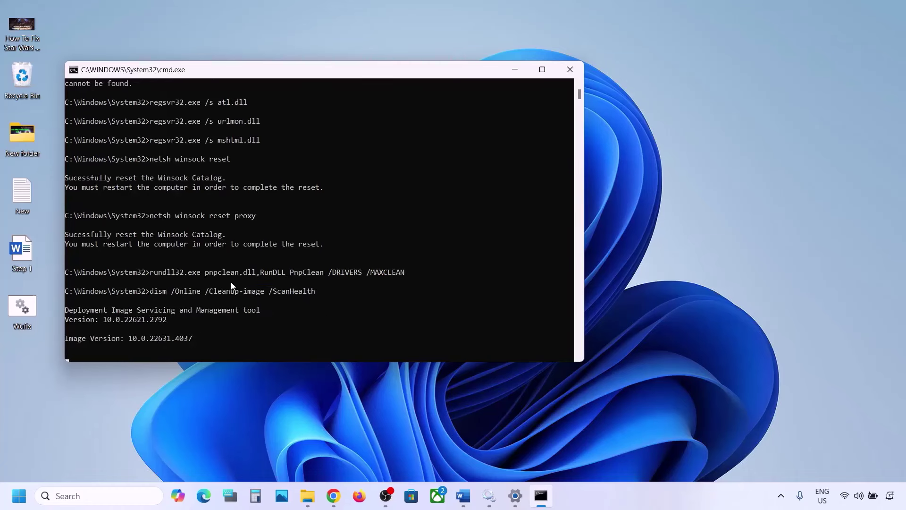
Check the Start power options without restarting, then minimize Command Prompt during DISM ScanHealth
left_click(19, 495)
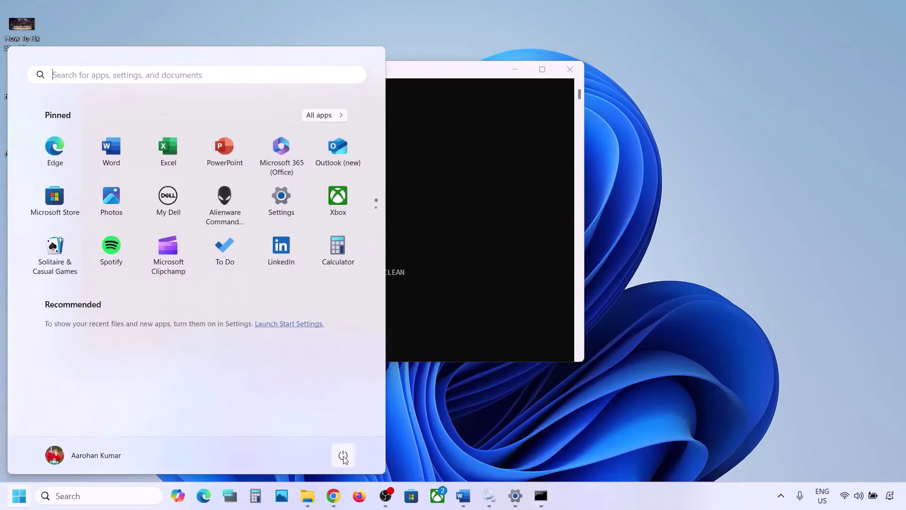
left_click(343, 455)
key("Escape")
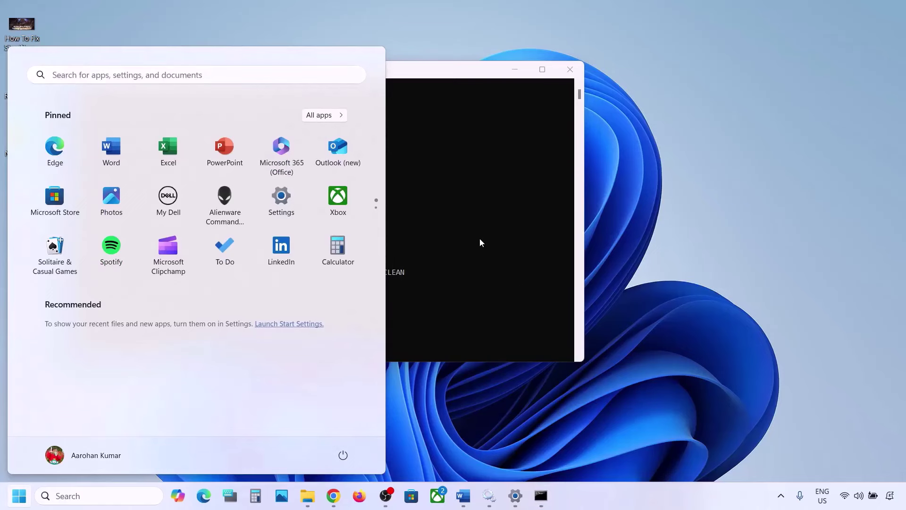
key("Escape")
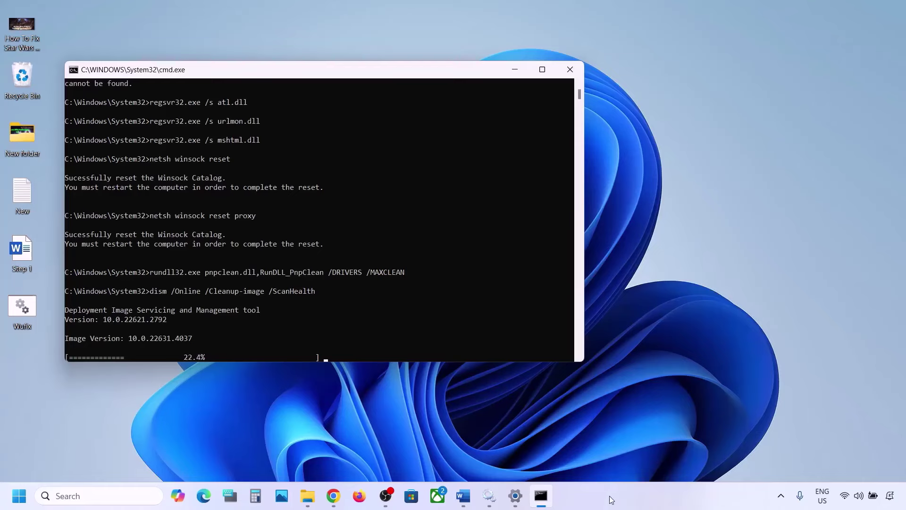
left_click(600, 506)
key("super+d")
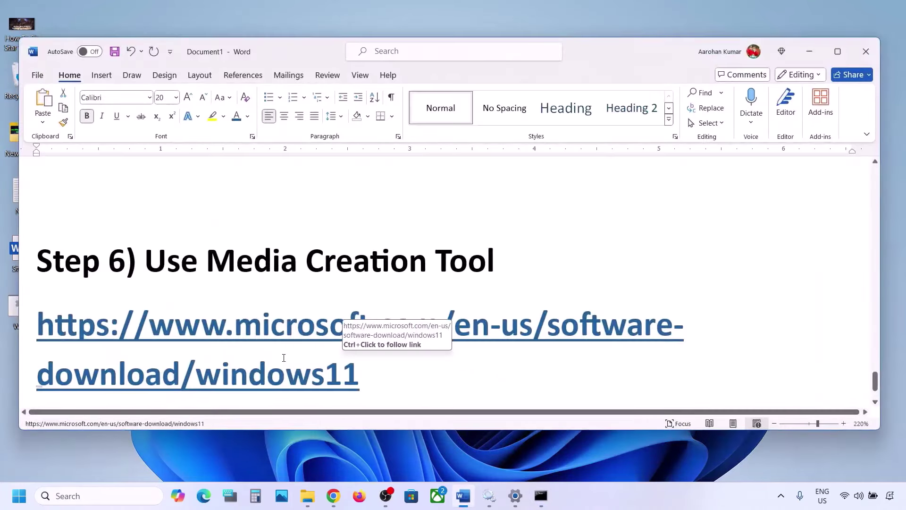
Download the Windows 11 Media Creation Tool and launch it, approving the UAC prompt
scroll(281, 358, "down", 2)
left_click_drag(148, 186, 462, 188)
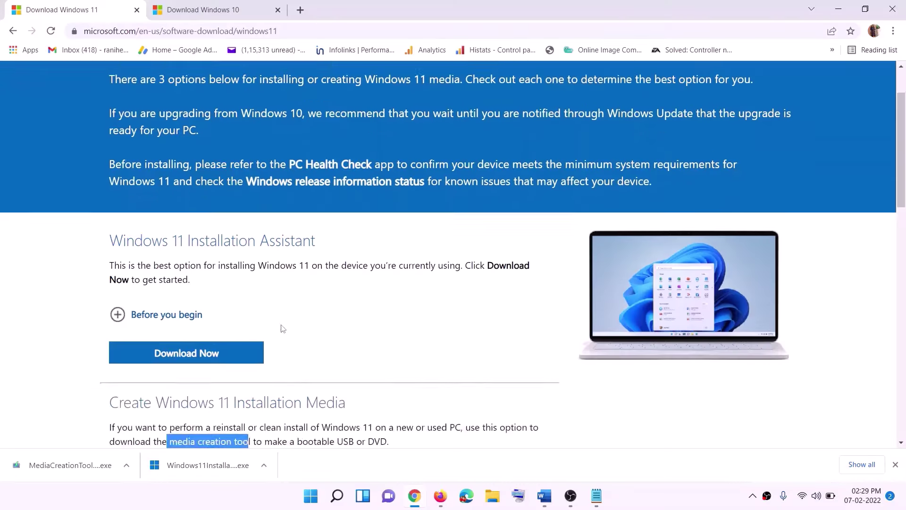
scroll(283, 328, "down", 3)
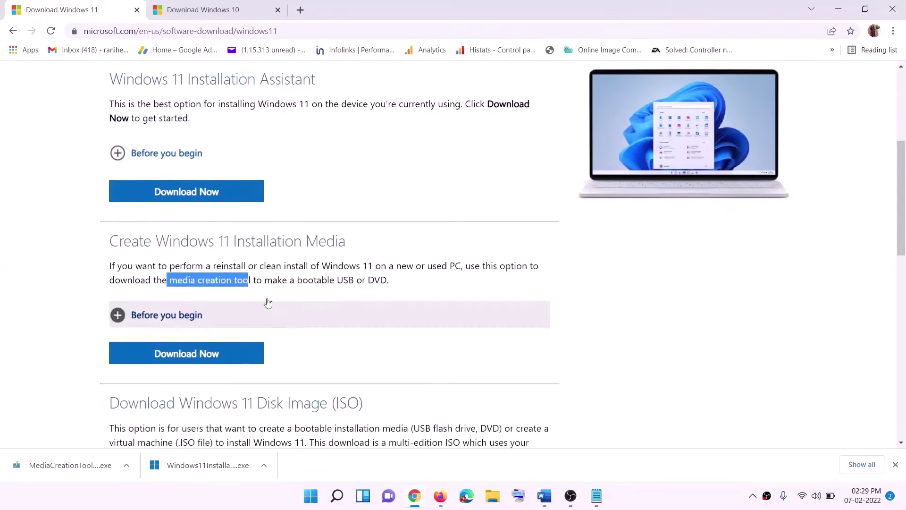
left_click_drag(169, 280, 256, 284)
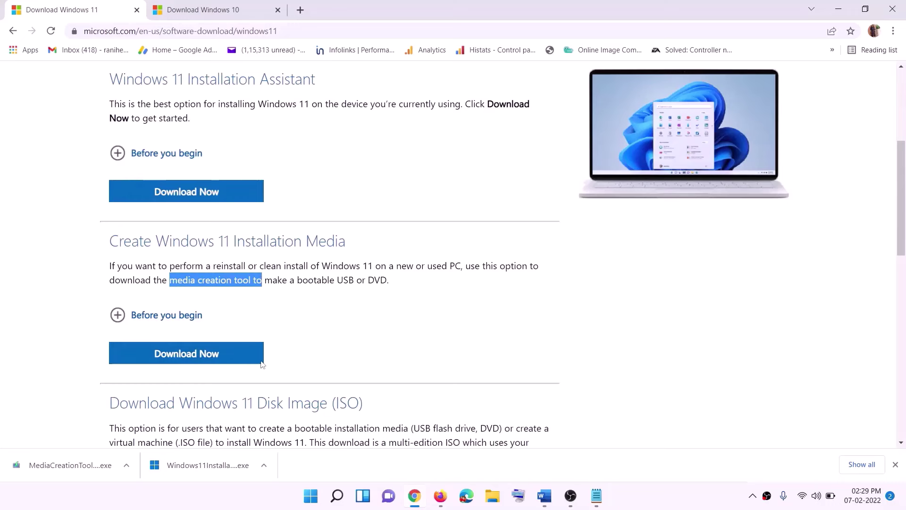
left_click(180, 357)
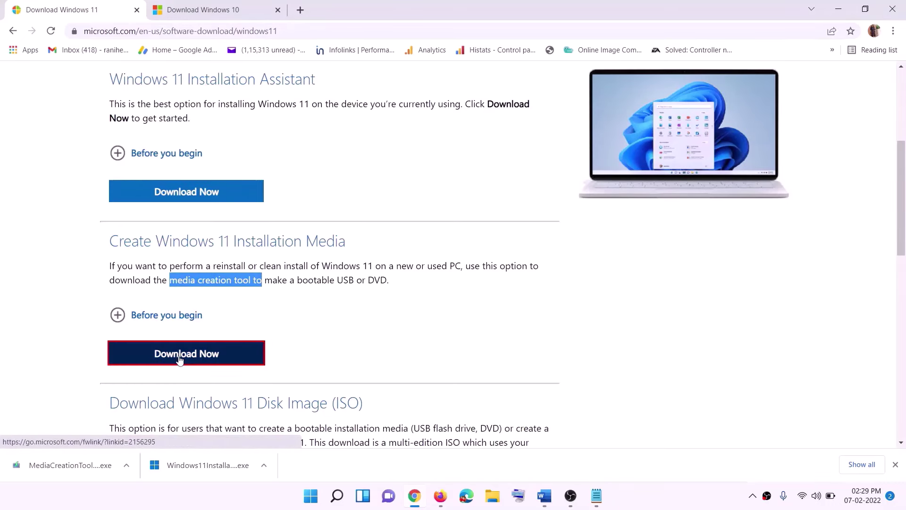
left_click(64, 467)
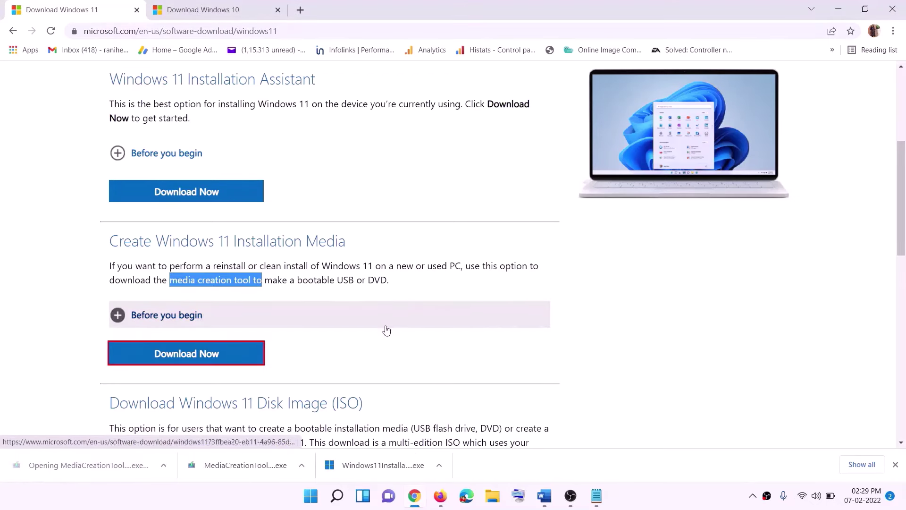
left_click(393, 343)
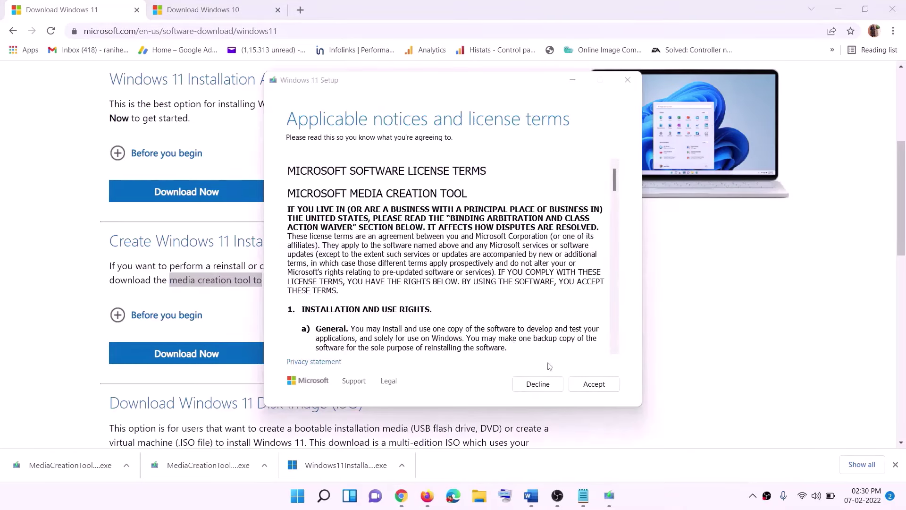
Accept the license, keep recommended options, and save an ISO named Windows to the Desktop
left_click(593, 383)
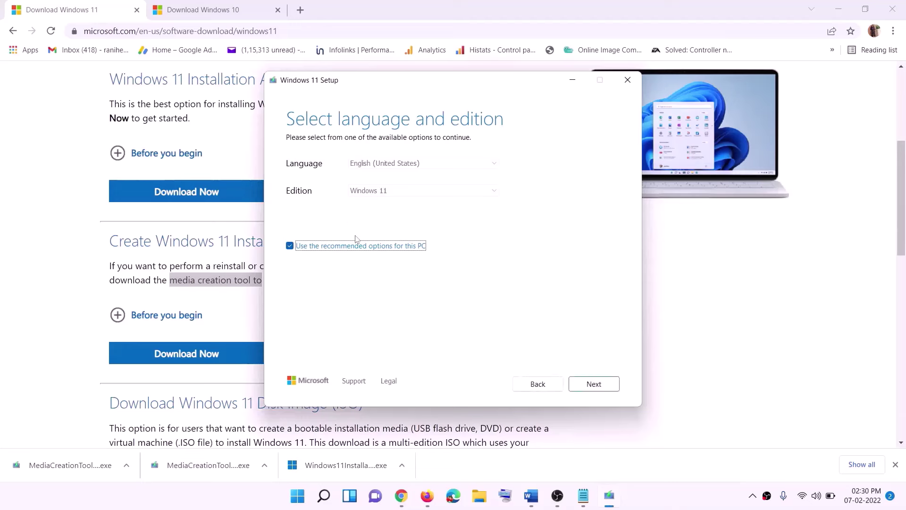
left_click(588, 383)
left_click(299, 206)
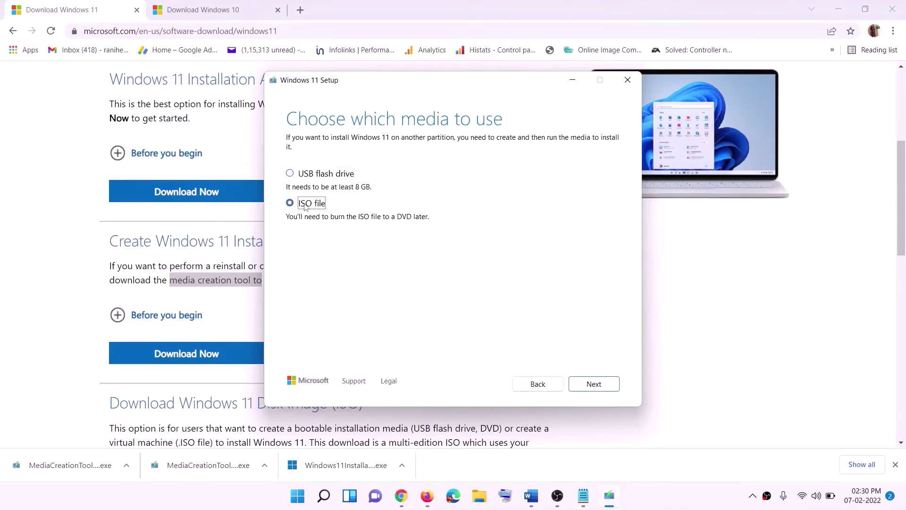
left_click(590, 384)
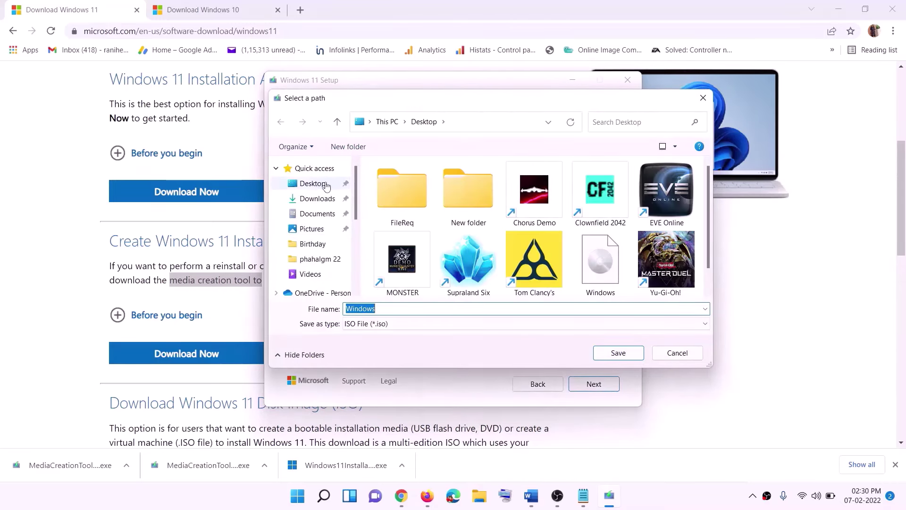
left_click(287, 188)
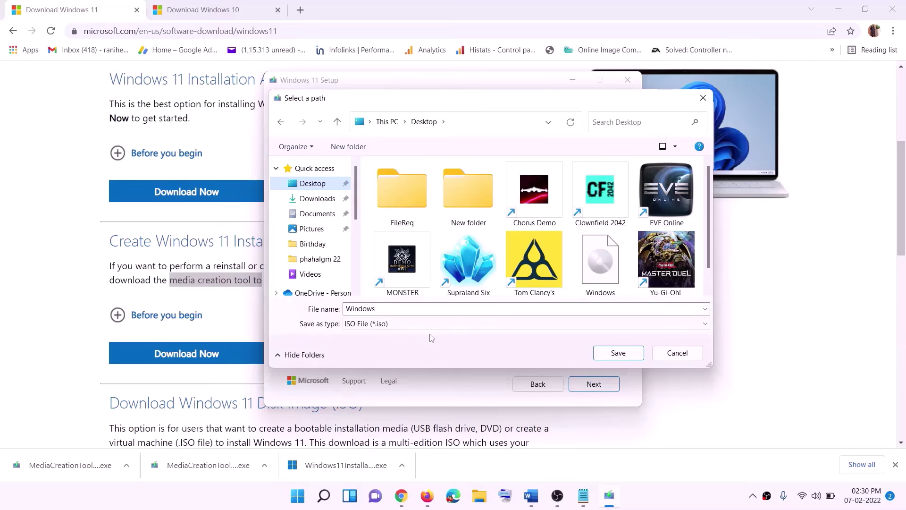
left_click(623, 355)
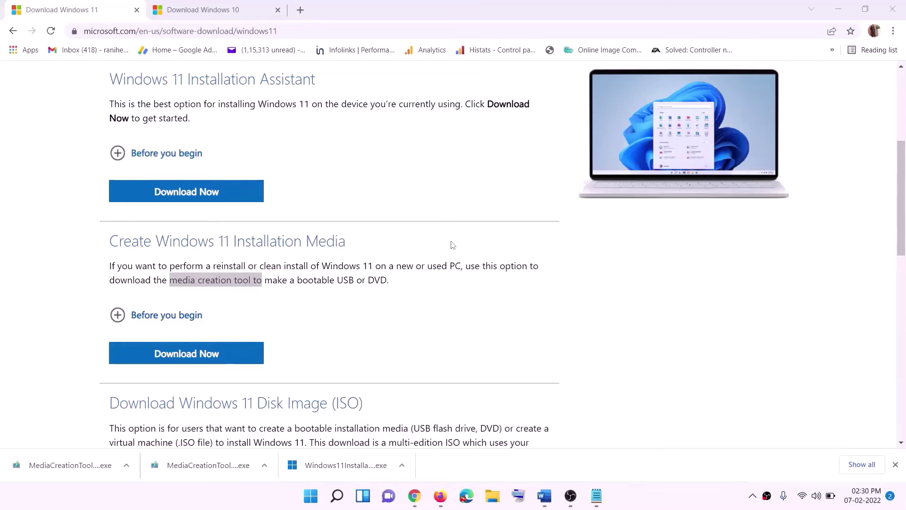
Mount the Windows ISO and start Windows 11 Setup from it, approving UAC
key("super+d")
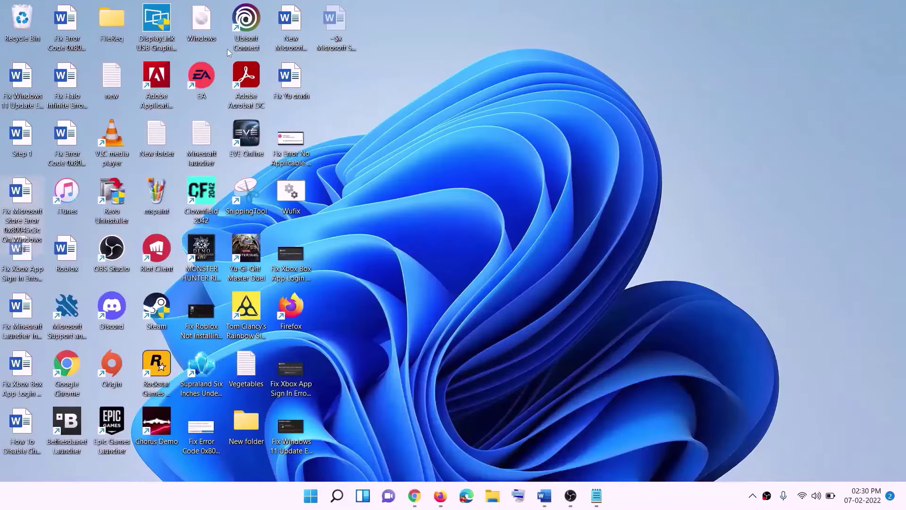
left_click_drag(206, 23, 356, 272)
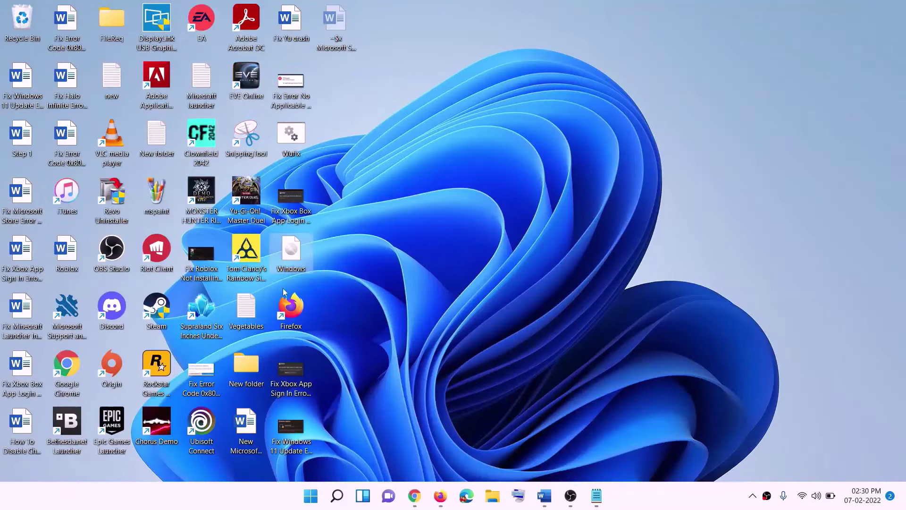
double_click(293, 249)
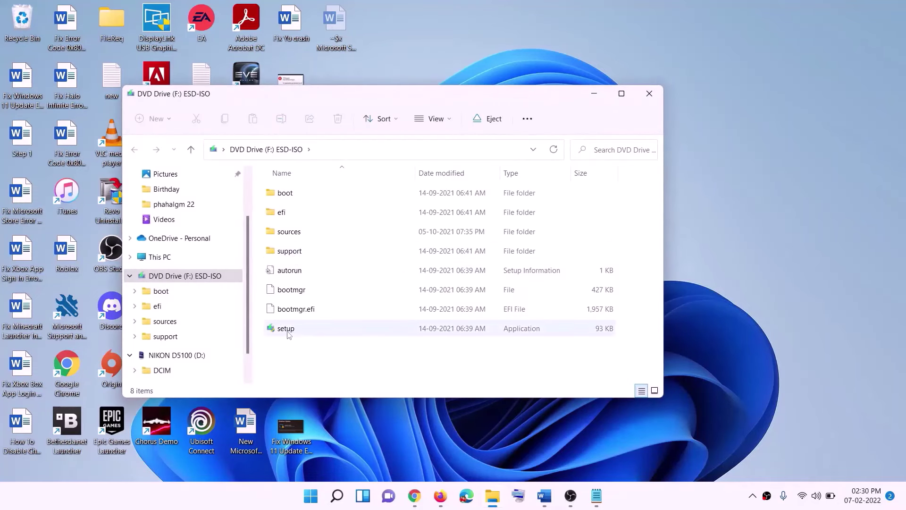
left_click(289, 331)
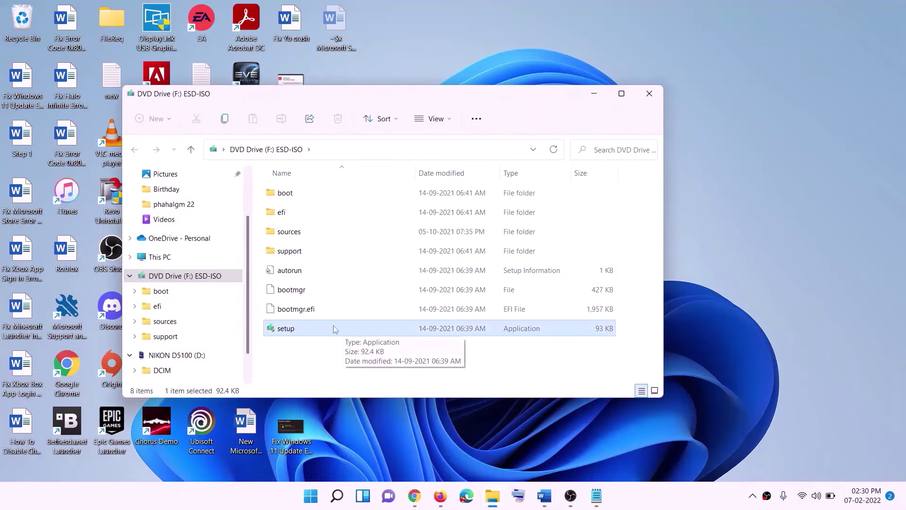
double_click(309, 327)
left_click(363, 370)
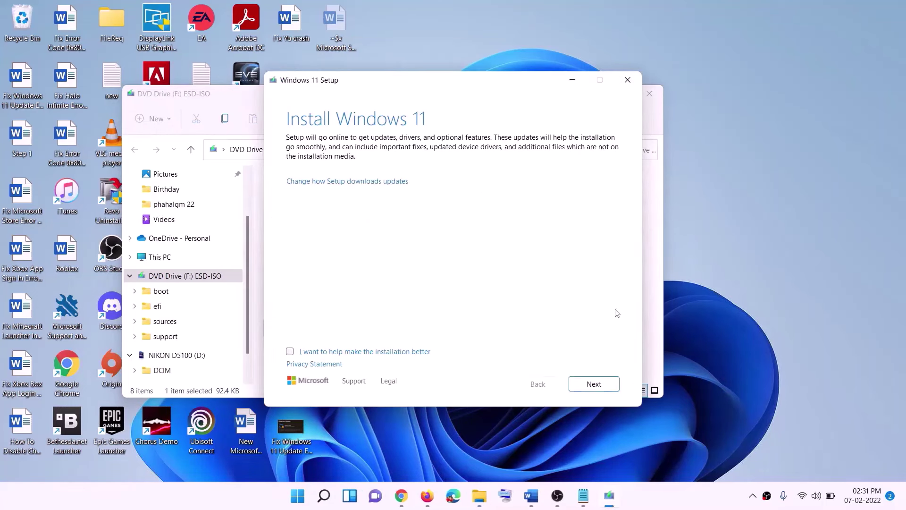
left_click(595, 384)
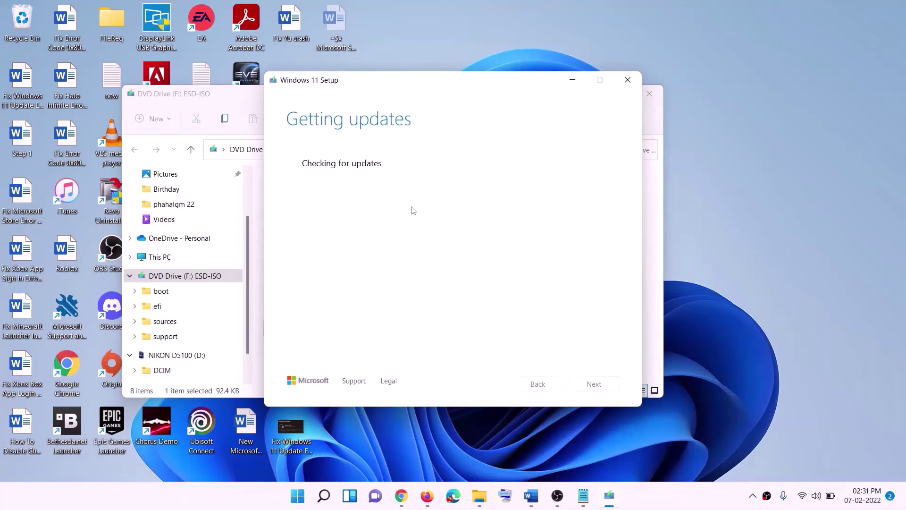
key("alt+Tab")
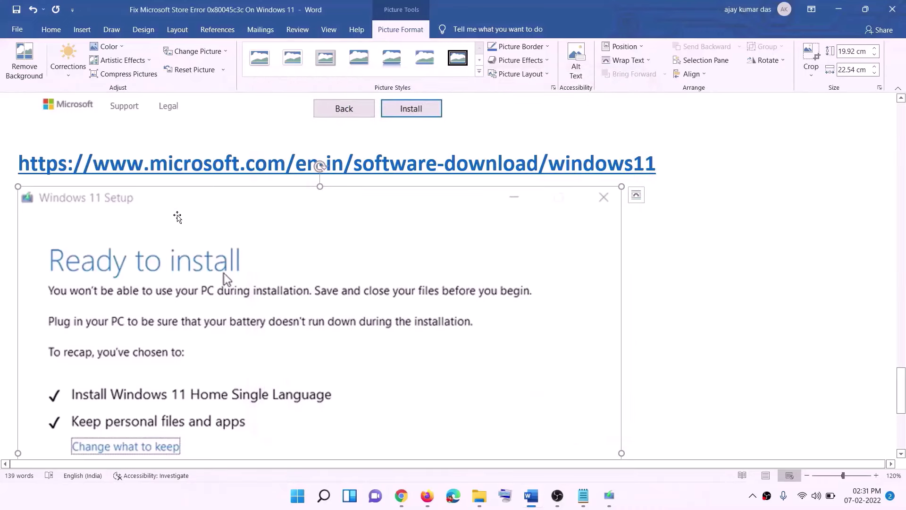
Scroll through the Word guide and select the update number KB5048685 in its text
scroll(209, 236, "down", 5)
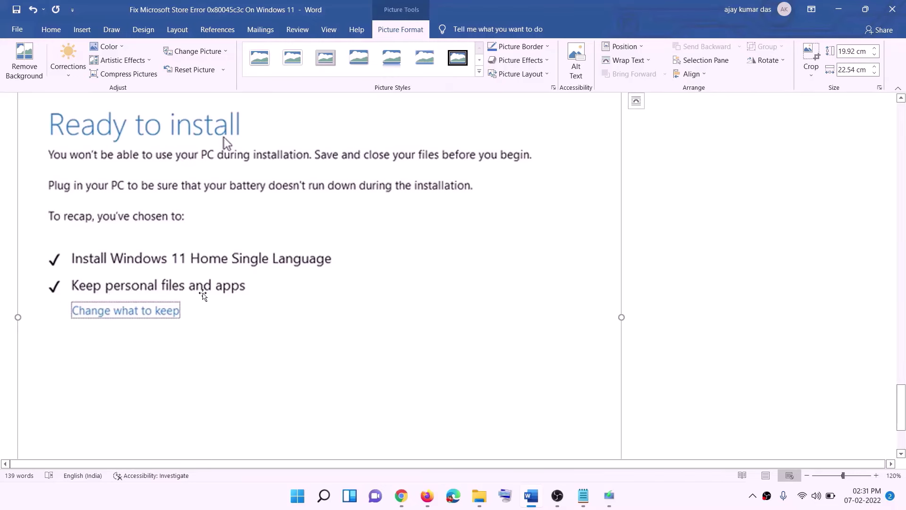
scroll(375, 306, "down", 4)
scroll(482, 354, "up", 9)
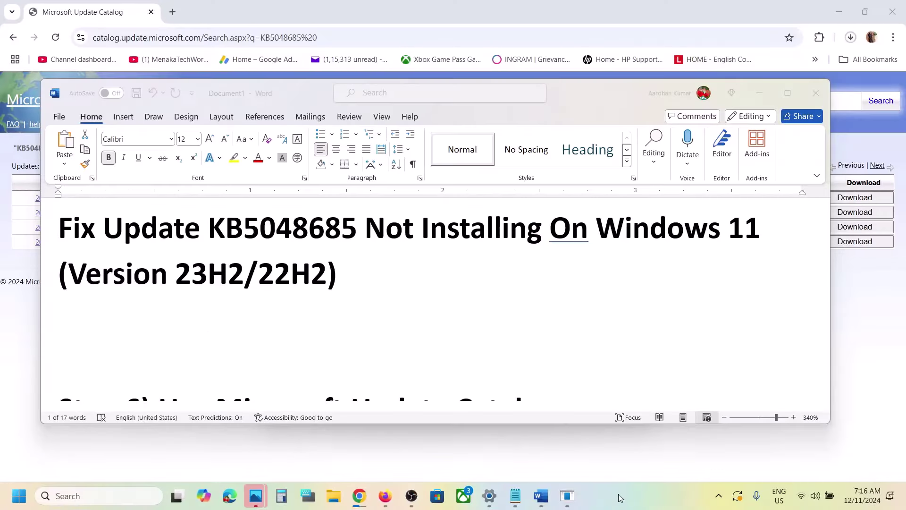
double_click(251, 230)
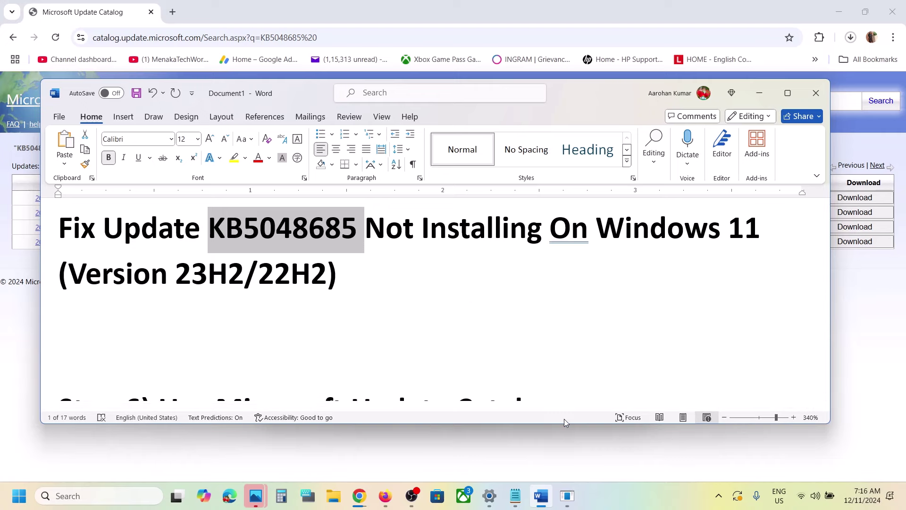
left_click(619, 500)
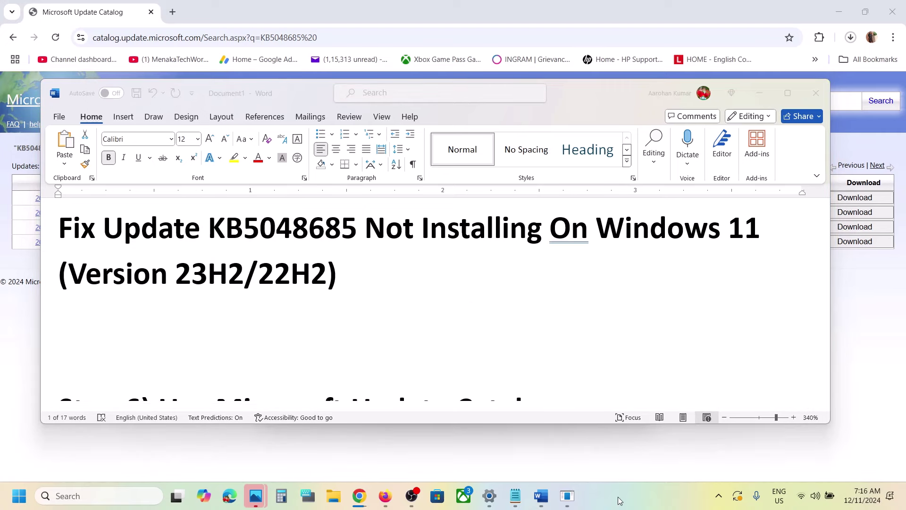